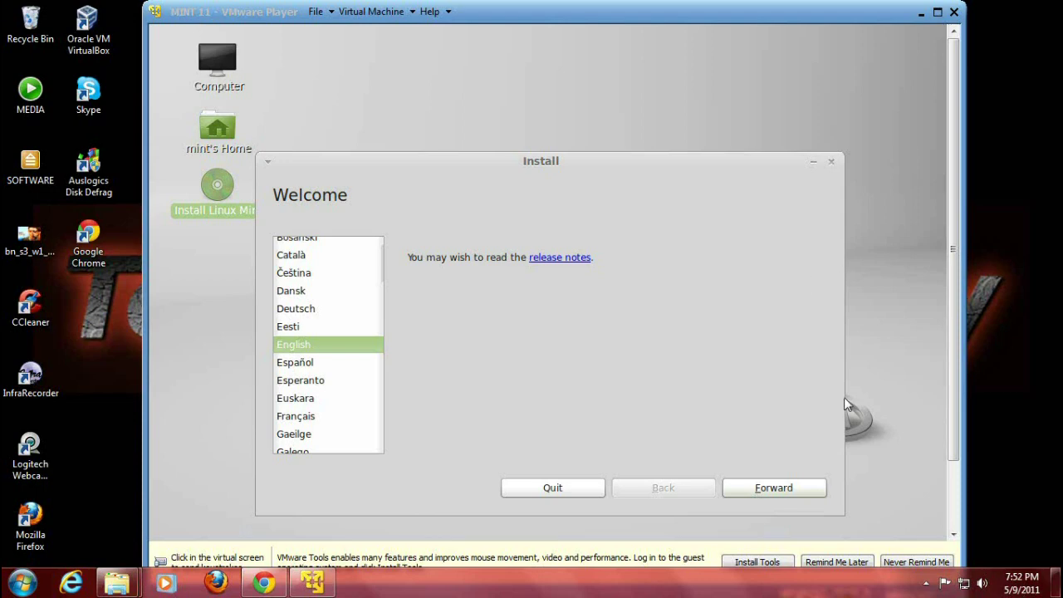
Let the virtual machine capture input while the installer shows its English Welcome page.
{"action": "left_click", "coordinate": [809, 490]}
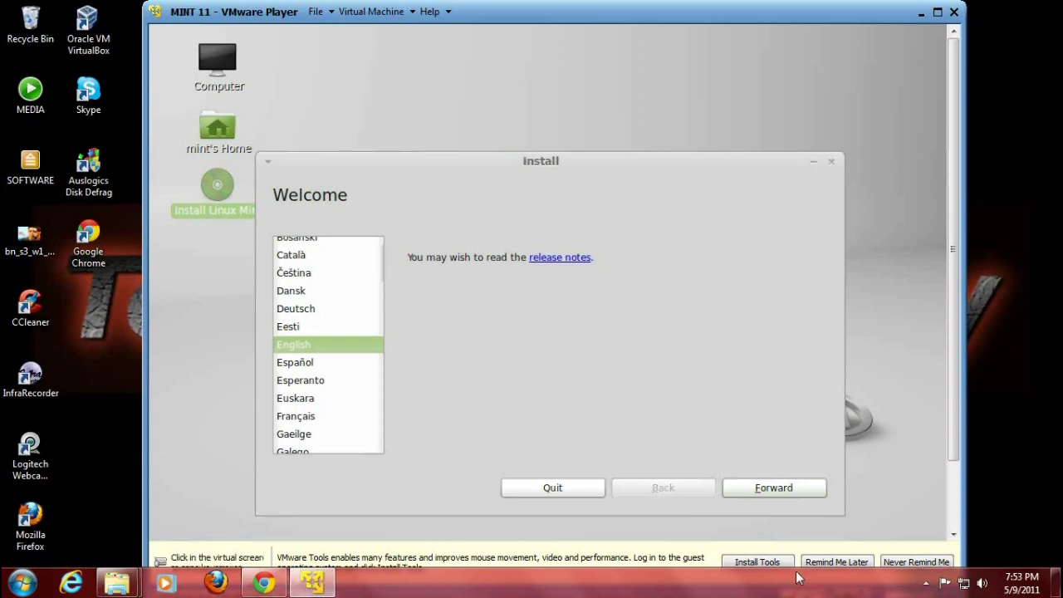
Install Linux Mint over the whole erased 7.5 GB disk, then release input and maximize the window.
{"action": "left_click", "coordinate": [803, 495]}
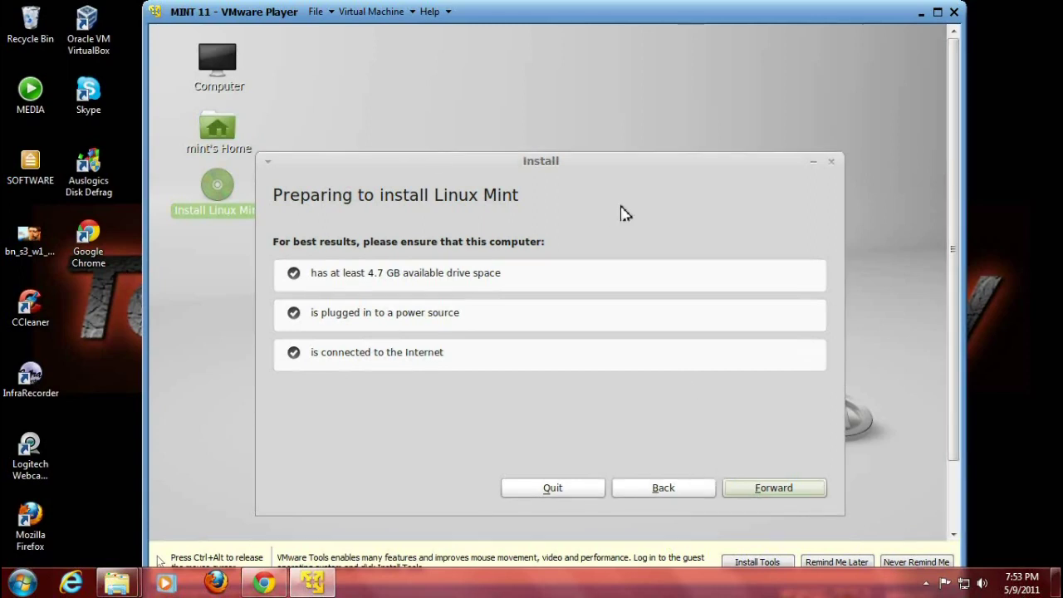
{"action": "left_click", "coordinate": [780, 488]}
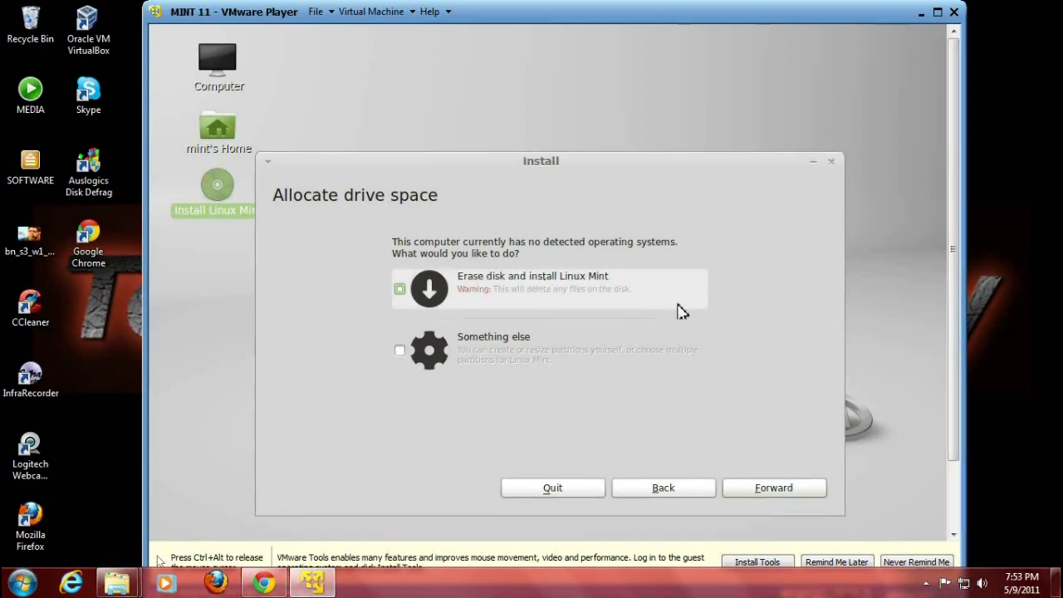
{"action": "left_click", "coordinate": [773, 490]}
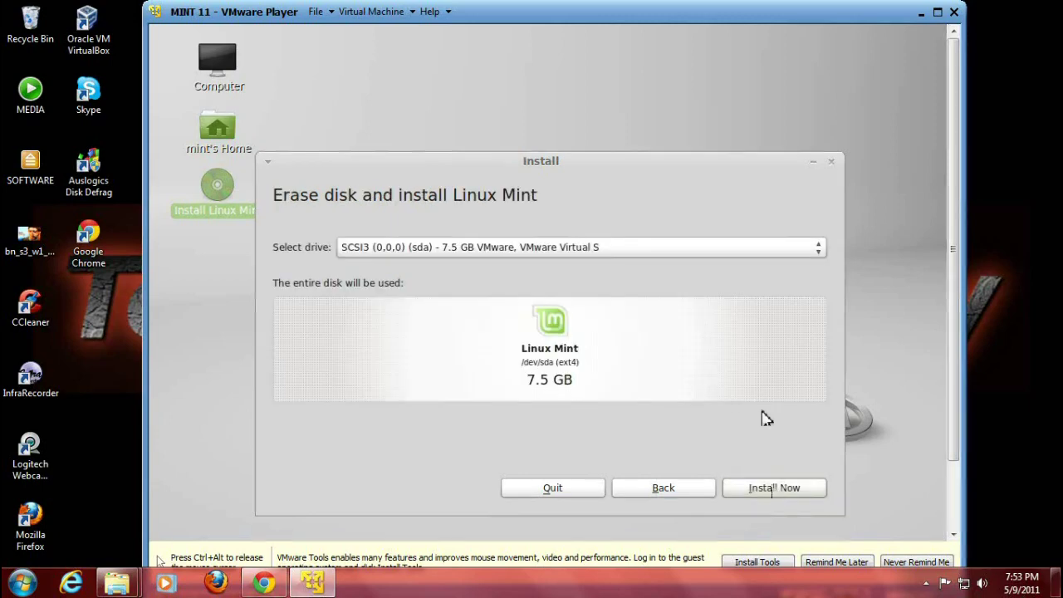
{"action": "left_click", "coordinate": [787, 492]}
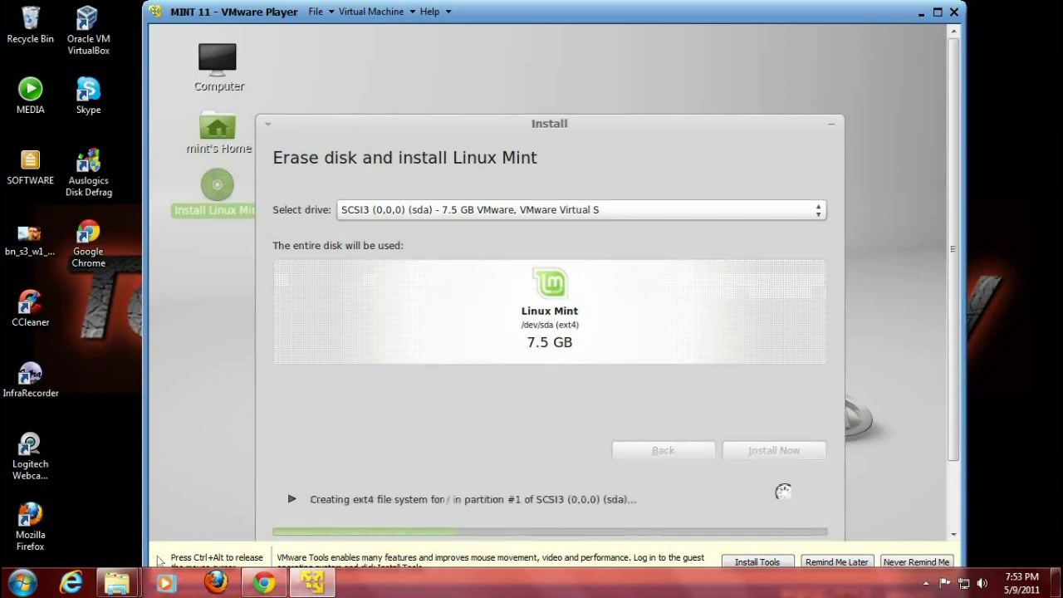
{"action": "key", "text": "ctrl+alt"}
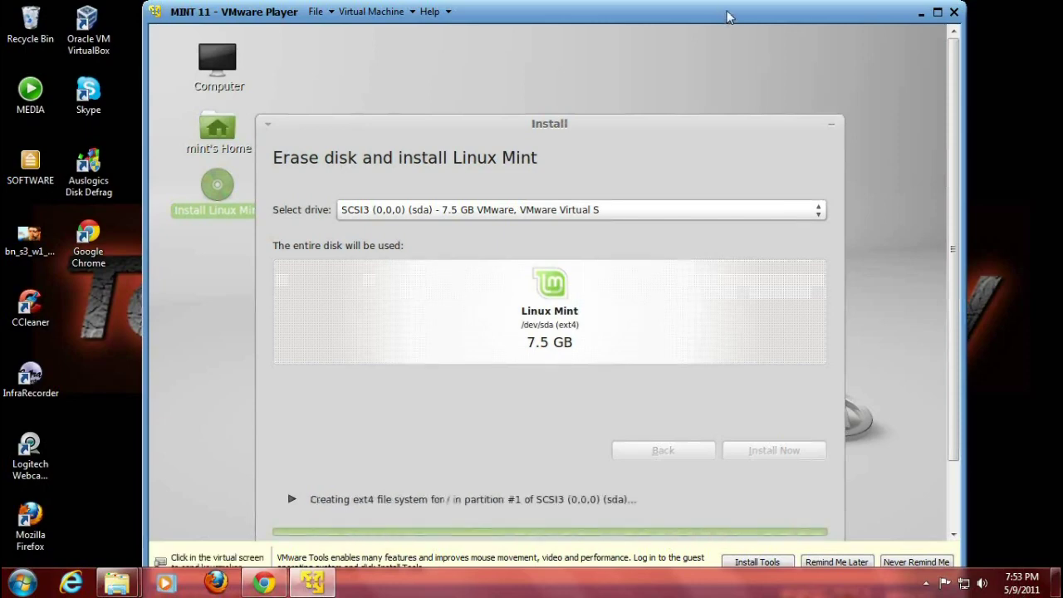
{"action": "double_click", "coordinate": [727, 17]}
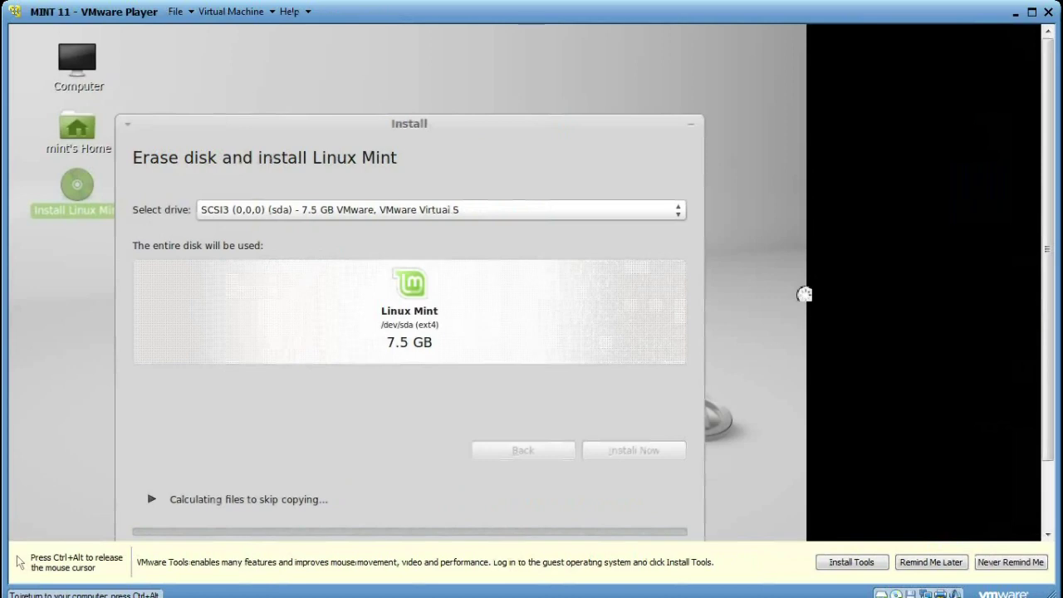
Go full screen and accept New York as location and the USA keyboard layout.
{"action": "key", "text": "ctrl+alt"}
{"action": "left_click", "coordinate": [1031, 11]}
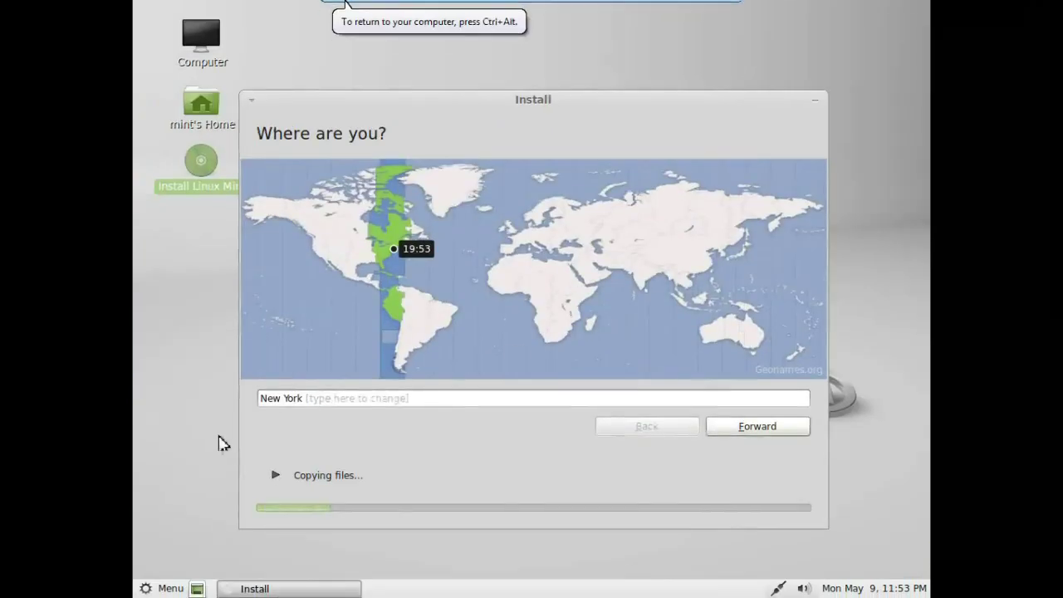
{"action": "left_click", "coordinate": [757, 427]}
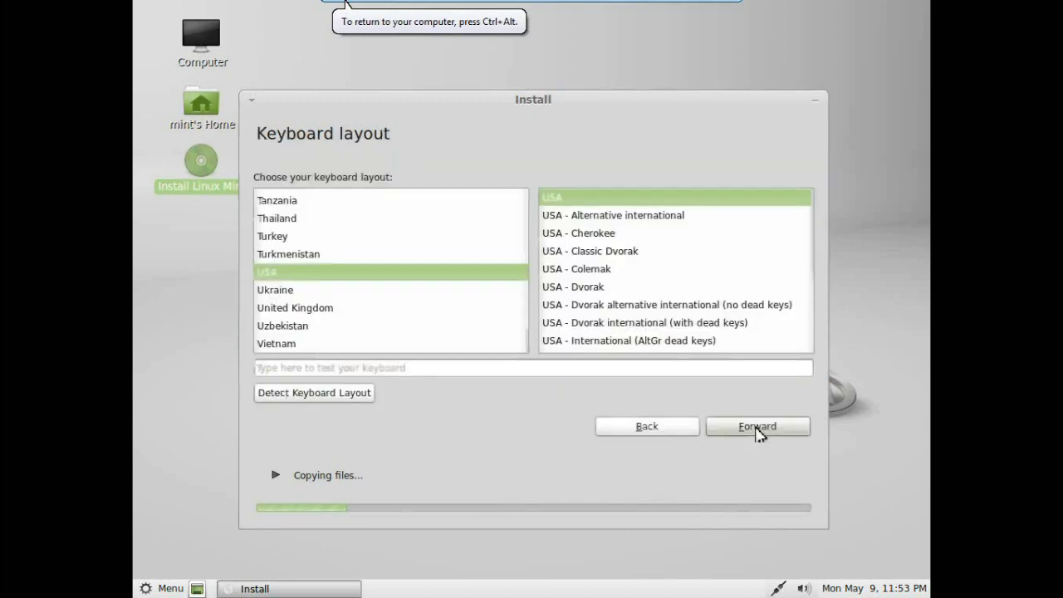
{"action": "left_click", "coordinate": [757, 428]}
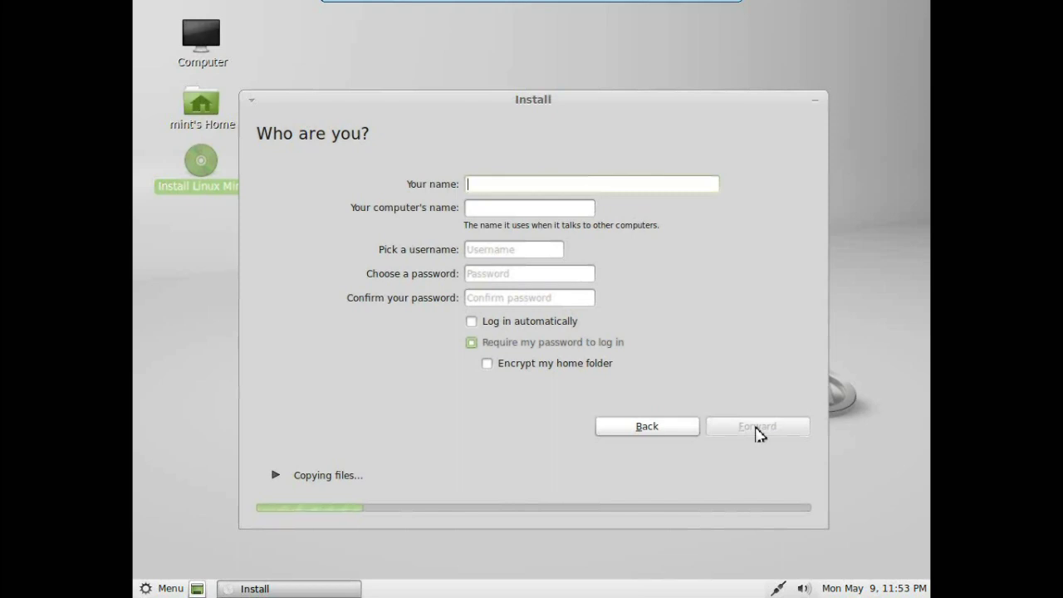
Enter the user name and trim the suffix and hyphen from the suggested computer name.
{"action": "type", "text": "tostoday"}
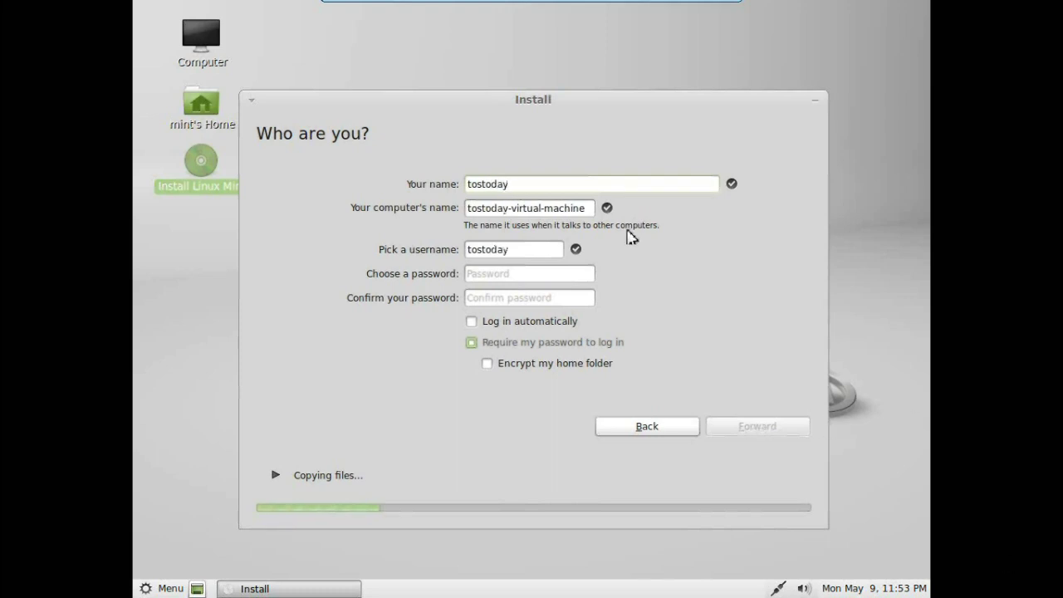
{"action": "left_click", "coordinate": [595, 212]}
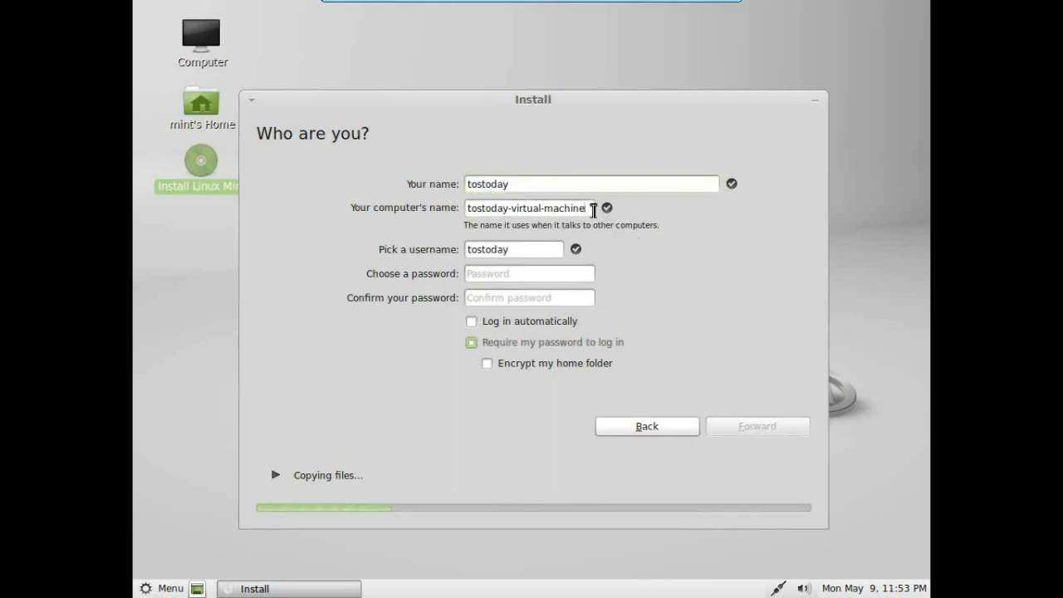
{"action": "key", "text": "BackSpace"}
{"action": "key", "text": "BackSpace"}
{"action": "key", "text": "BackSpace"}
{"action": "key", "text": "BackSpace"}
{"action": "key", "text": "BackSpace"}
{"action": "key", "text": "BackSpace"}
{"action": "key", "text": "BackSpace"}
{"action": "key", "text": "BackSpace"}
{"action": "key", "text": "BackSpace"}
{"action": "key", "text": "BackSpace"}
{"action": "key", "text": "BackSpace"}
{"action": "key", "text": "BackSpace"}
{"action": "key", "text": "BackSpace"}
{"action": "key", "text": "BackSpace"}
{"action": "key", "text": "BackSpace"}
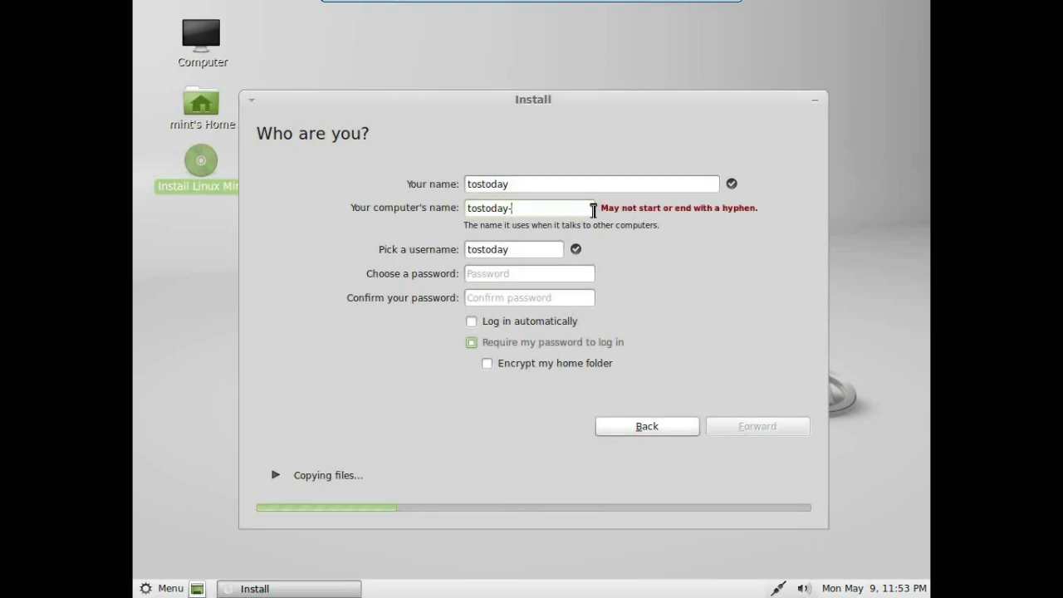
{"action": "key", "text": "BackSpace"}
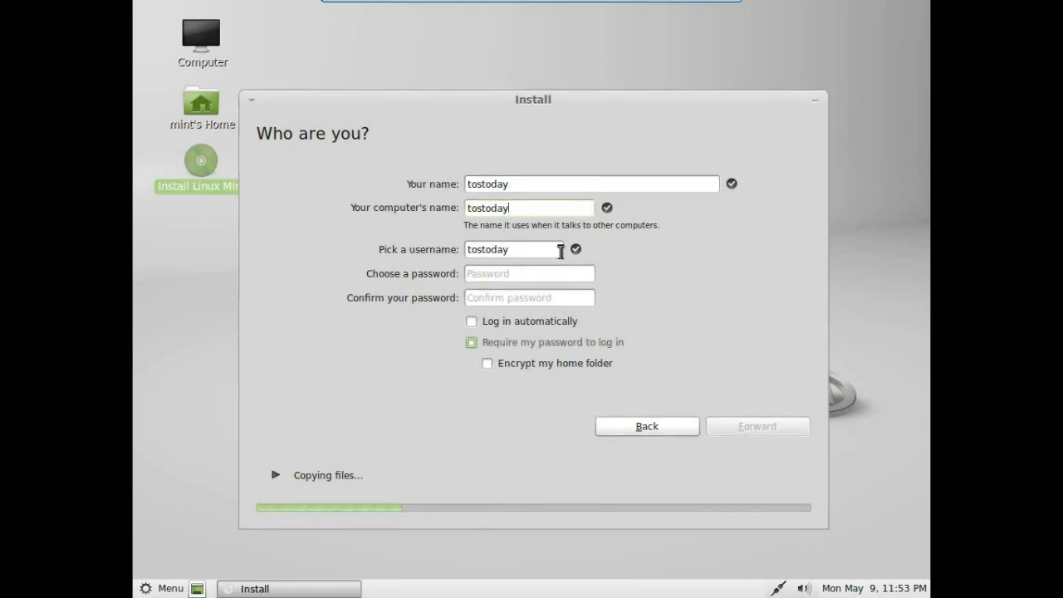
Enter and confirm the account password, turn on automatic login, and continue the installation.
{"action": "left_click", "coordinate": [547, 277]}
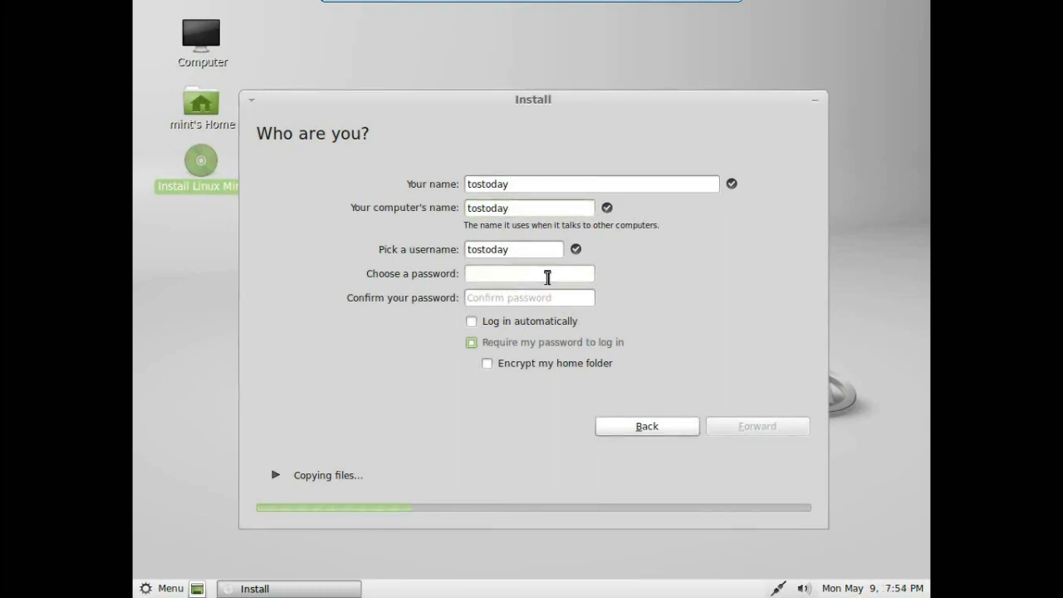
{"action": "type", "text": "123"}
{"action": "left_click", "coordinate": [579, 299]}
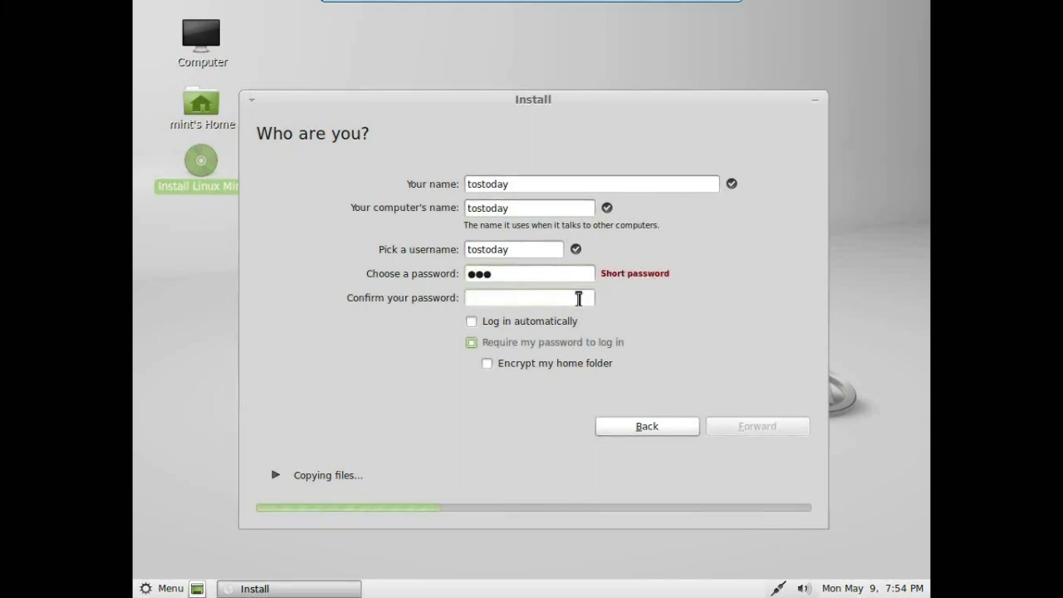
{"action": "type", "text": "123"}
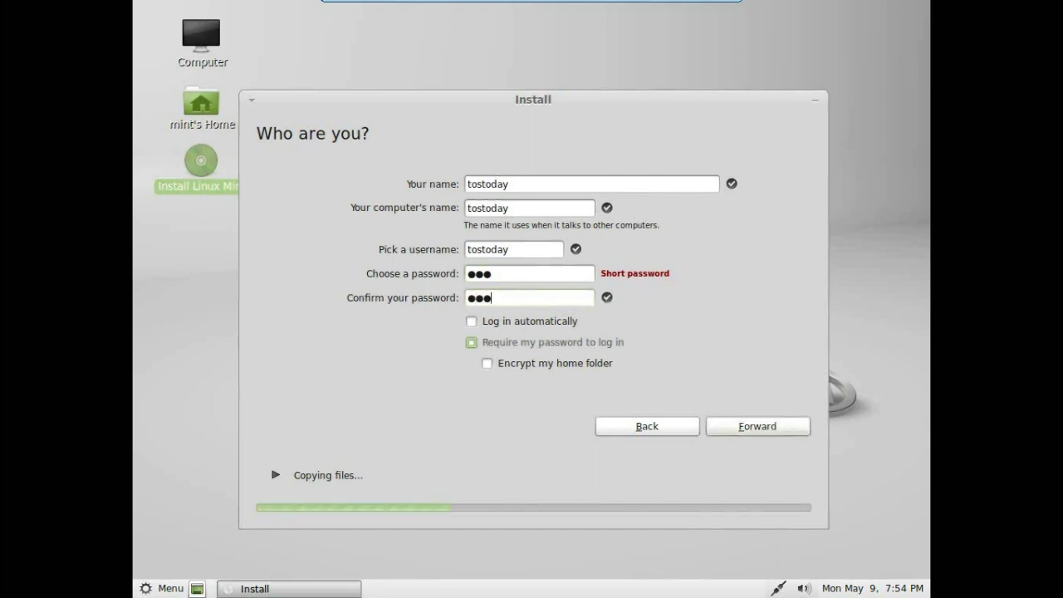
{"action": "left_click", "coordinate": [473, 322]}
{"action": "left_click", "coordinate": [734, 428]}
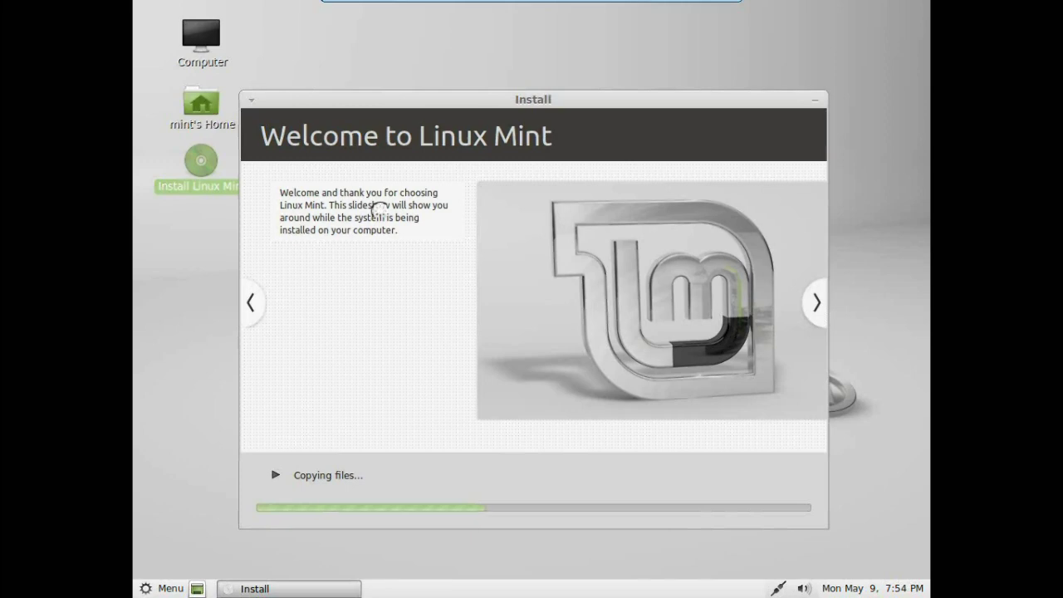
Leave full screen, then shrink, reposition and heighten the VMware Player window.
{"action": "key", "text": "ctrl+alt+Return"}
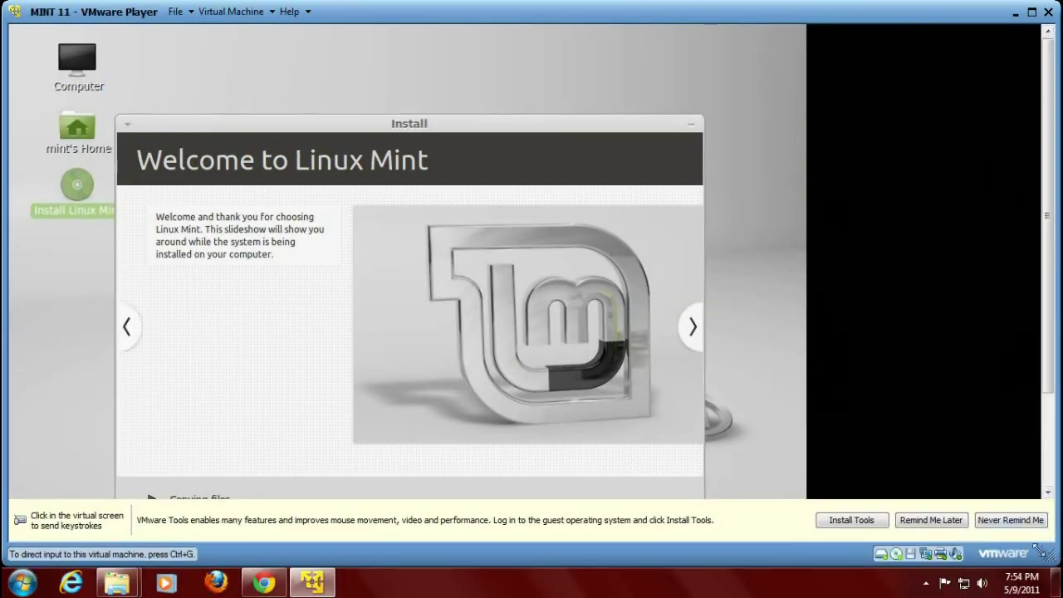
{"action": "left_click_drag", "start_coordinate": [1048, 553], "coordinate": [822, 474]}
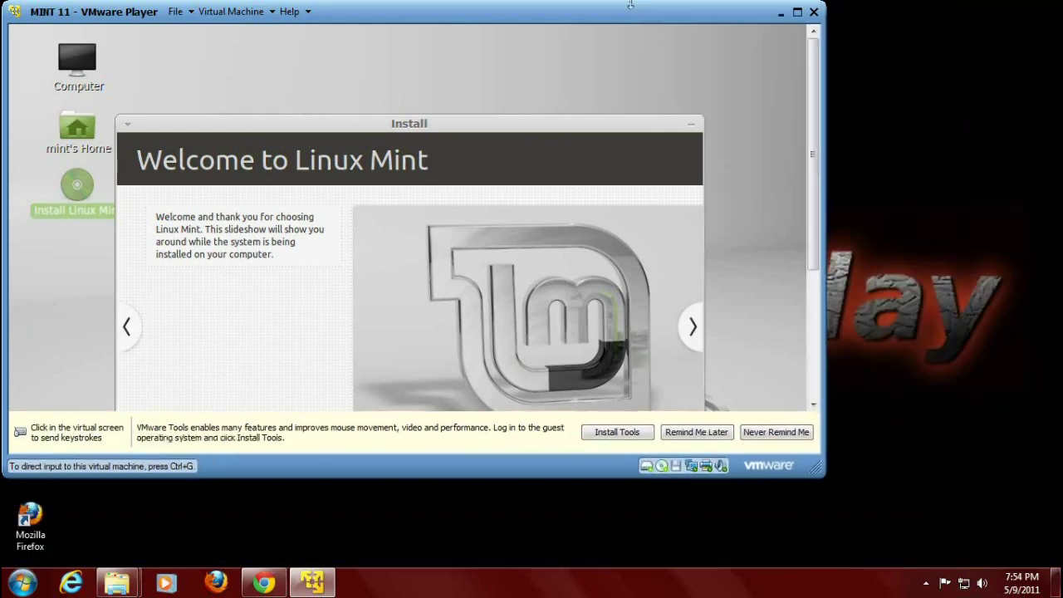
{"action": "left_click_drag", "start_coordinate": [631, 10], "coordinate": [711, 18]}
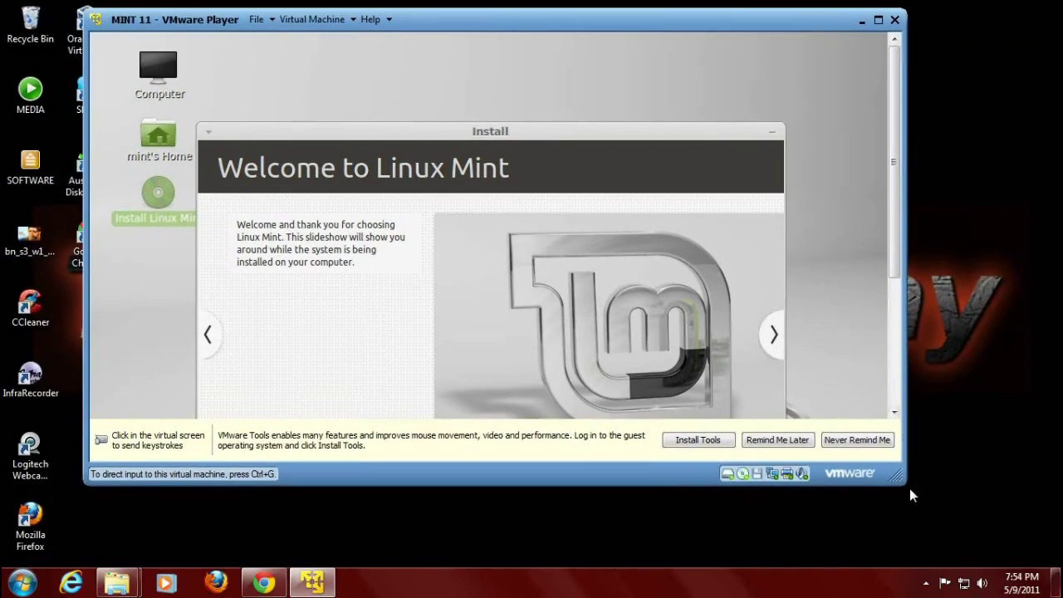
{"action": "left_click_drag", "start_coordinate": [905, 491], "coordinate": [980, 503]}
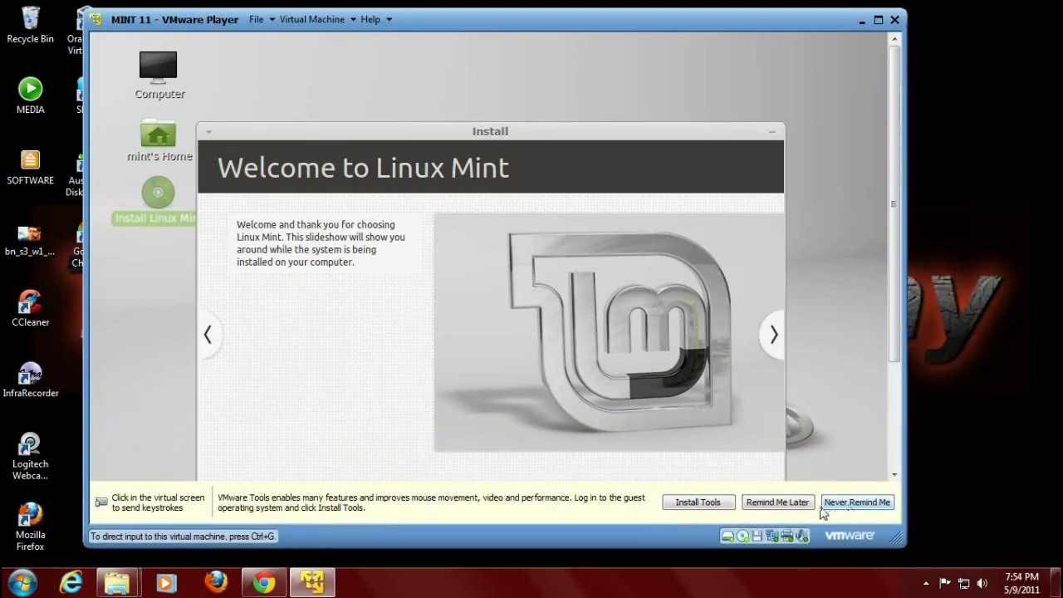
Postpone the VMware Tools reminder and switch to the Linux Mint blog in Chrome.
{"action": "left_click", "coordinate": [808, 508]}
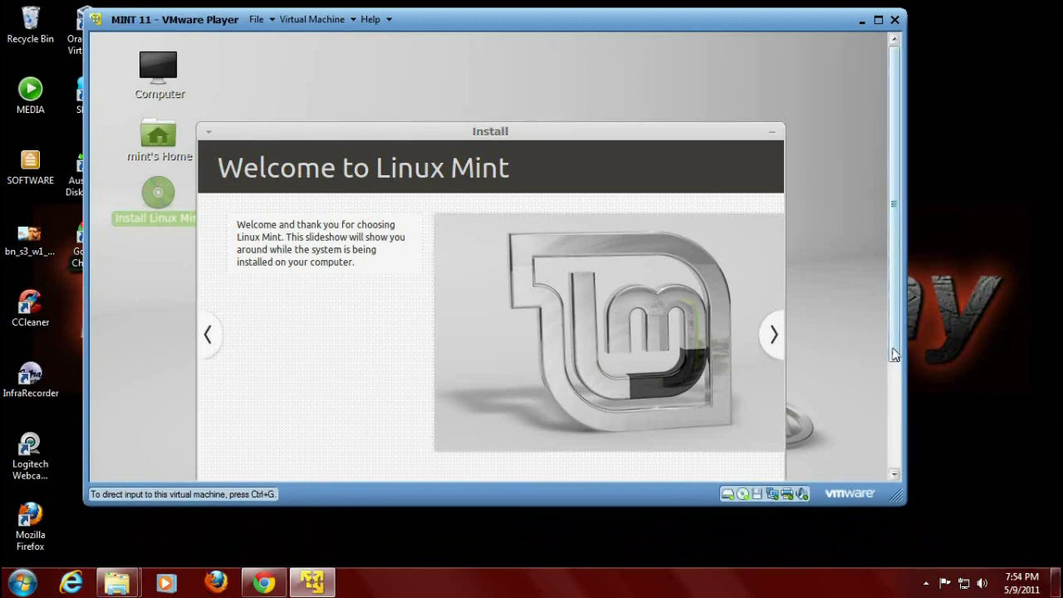
{"action": "scroll", "coordinate": [890, 356], "scroll_direction": "down", "scroll_amount": 5}
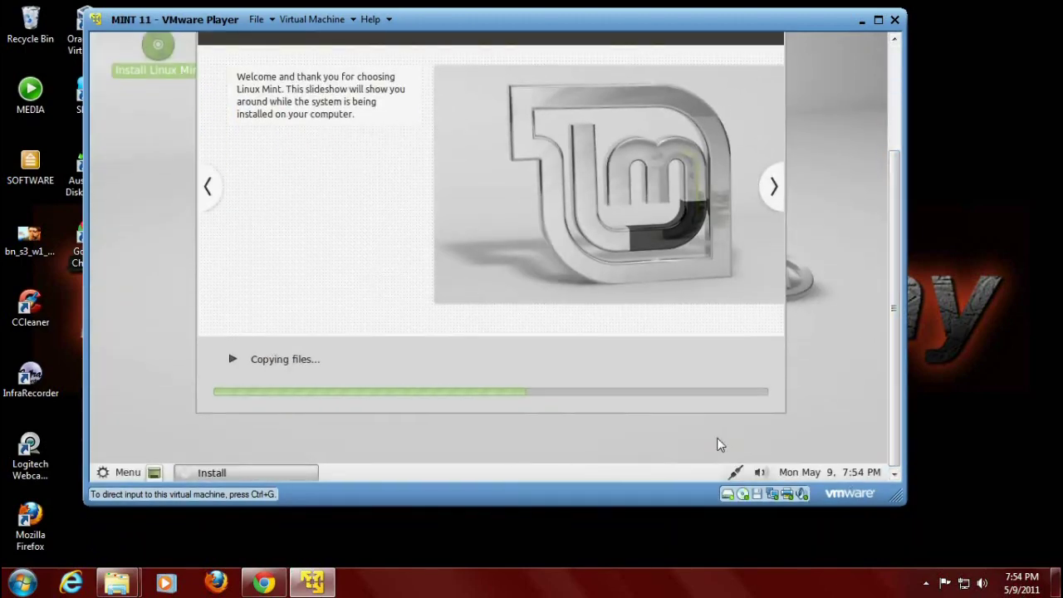
{"action": "left_click", "coordinate": [271, 583]}
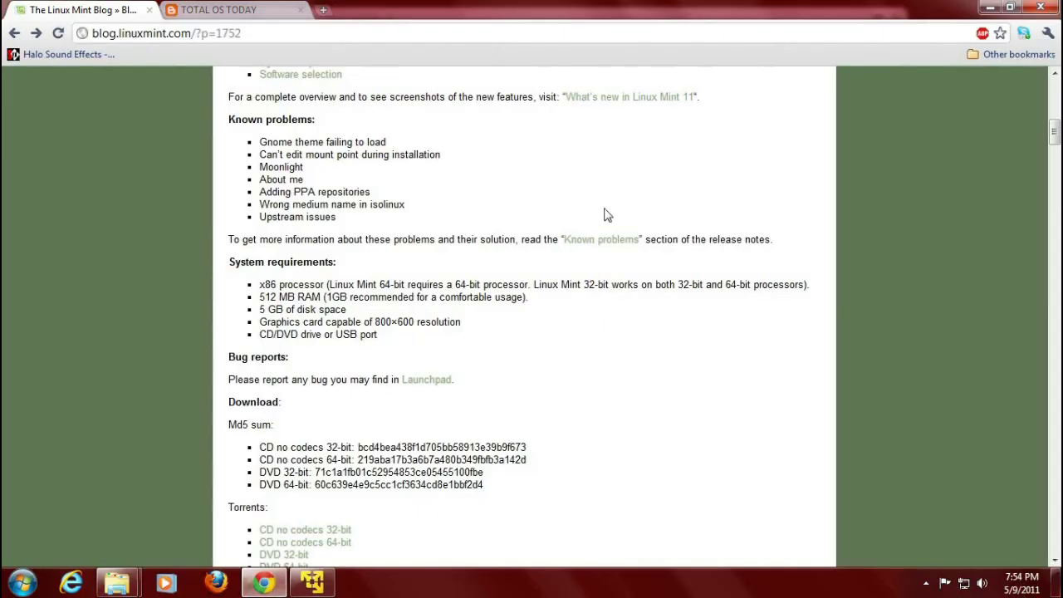
Scroll the post to Known problems and System requirements (512 MB RAM, 5 GB disk).
{"action": "scroll", "coordinate": [604, 215], "scroll_direction": "up", "scroll_amount": 3}
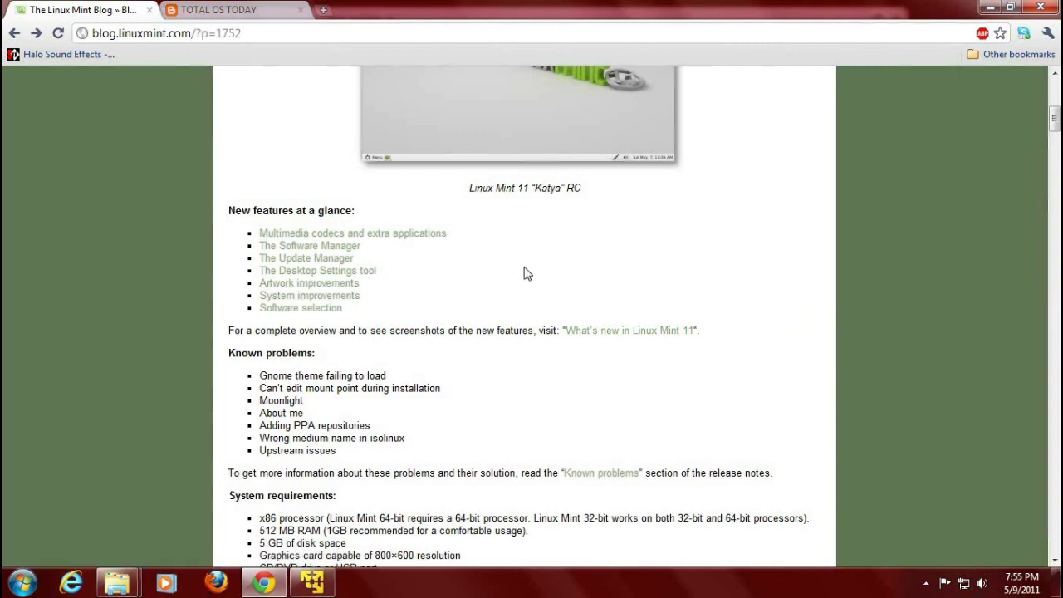
{"action": "scroll", "coordinate": [528, 274], "scroll_direction": "down", "scroll_amount": 1}
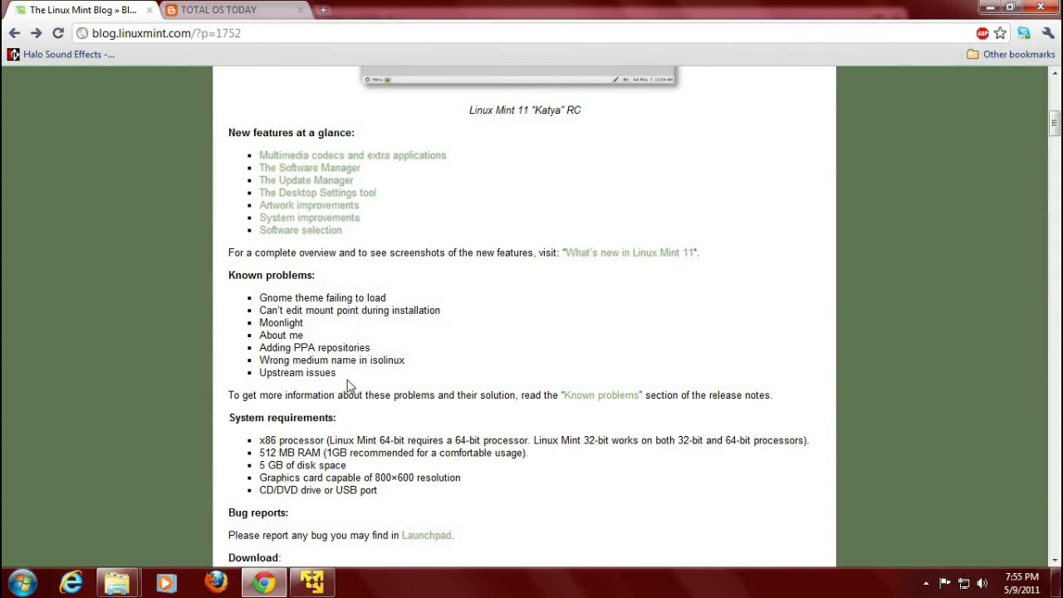
{"action": "scroll", "coordinate": [626, 324], "scroll_direction": "down", "scroll_amount": 1}
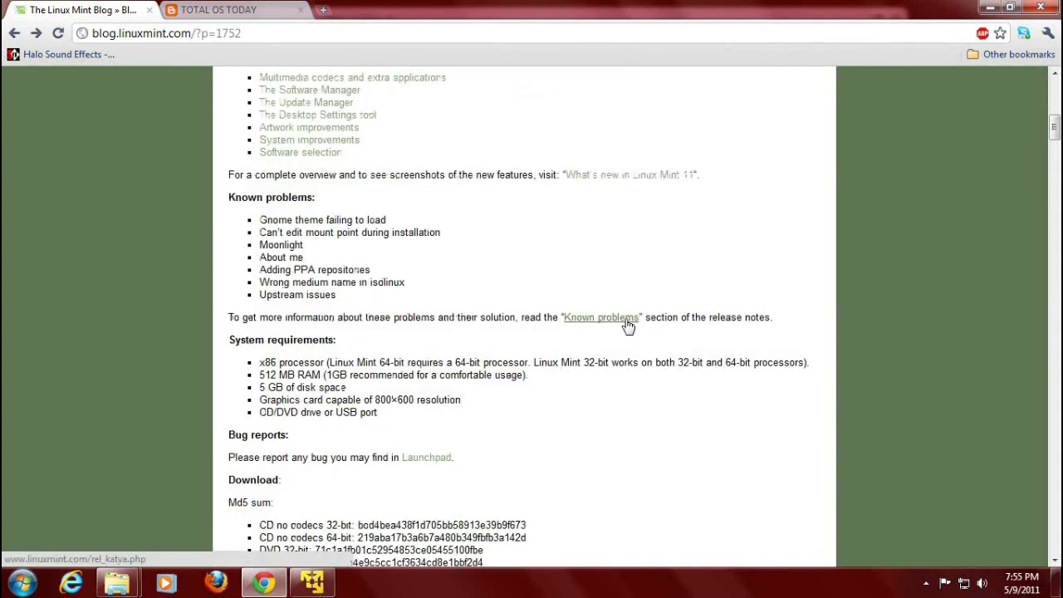
{"action": "scroll", "coordinate": [626, 325], "scroll_direction": "down", "scroll_amount": 2}
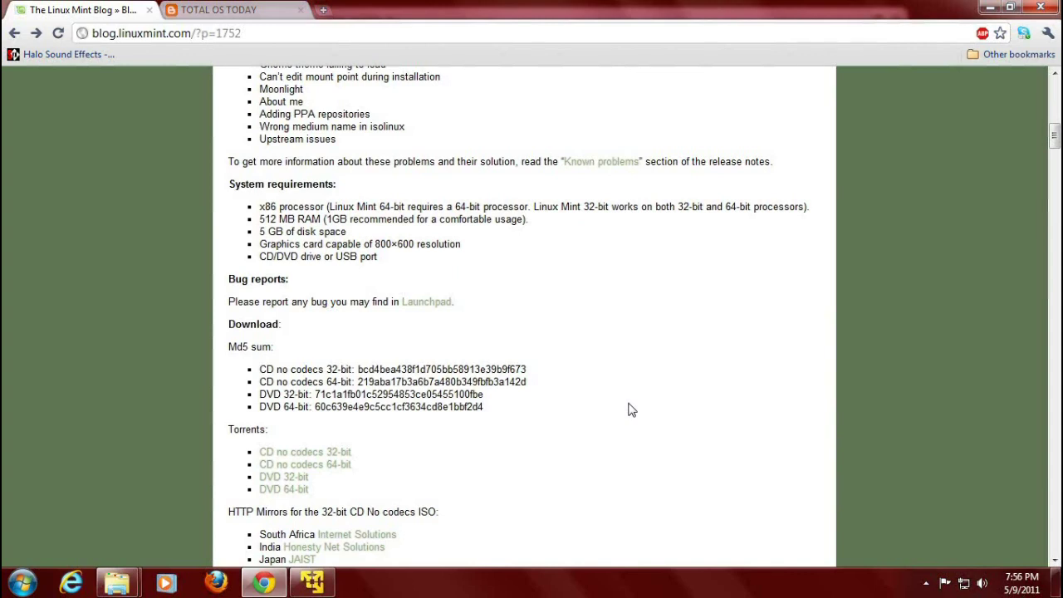
Switch to the TOTAL OS TODAY blog tab.
{"action": "left_click", "coordinate": [240, 12]}
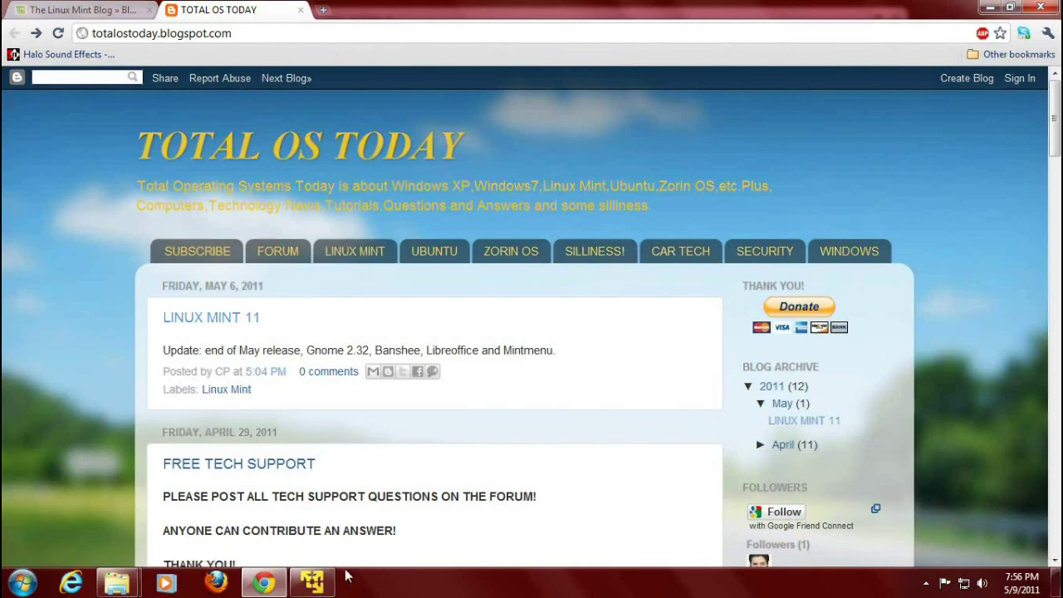
Check the installer's language-pack download progress in the VM, then bring the blog browser back.
{"action": "left_click", "coordinate": [317, 586]}
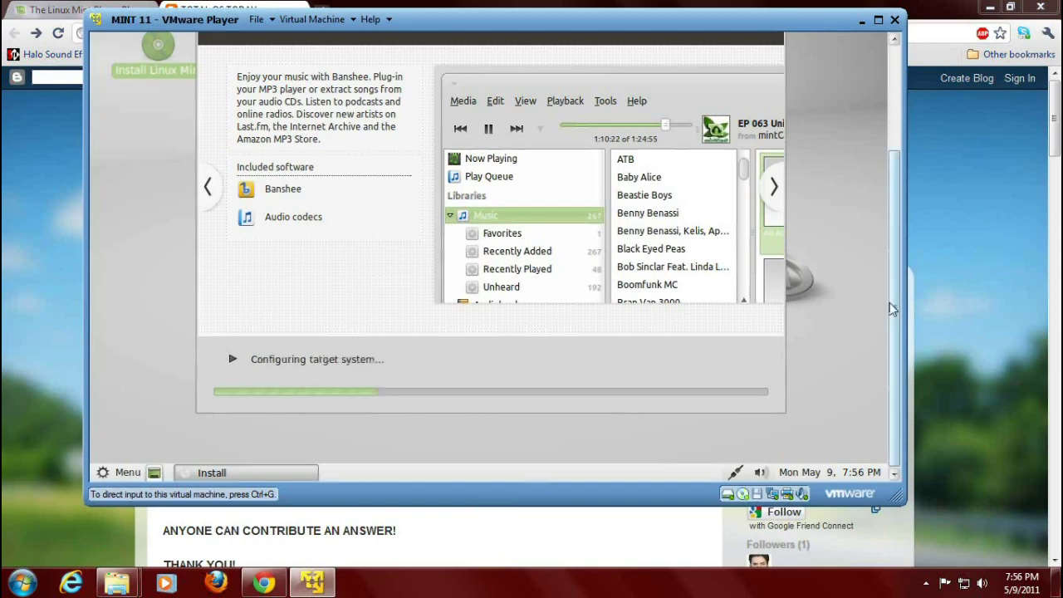
{"action": "scroll", "coordinate": [893, 286], "scroll_direction": "up", "scroll_amount": 2}
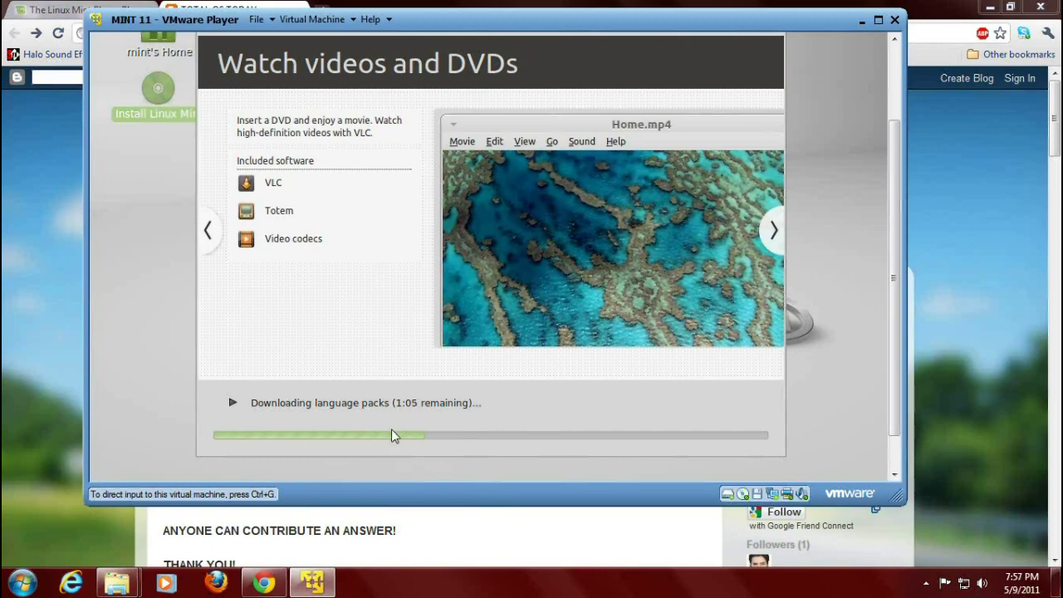
{"action": "left_click", "coordinate": [971, 375]}
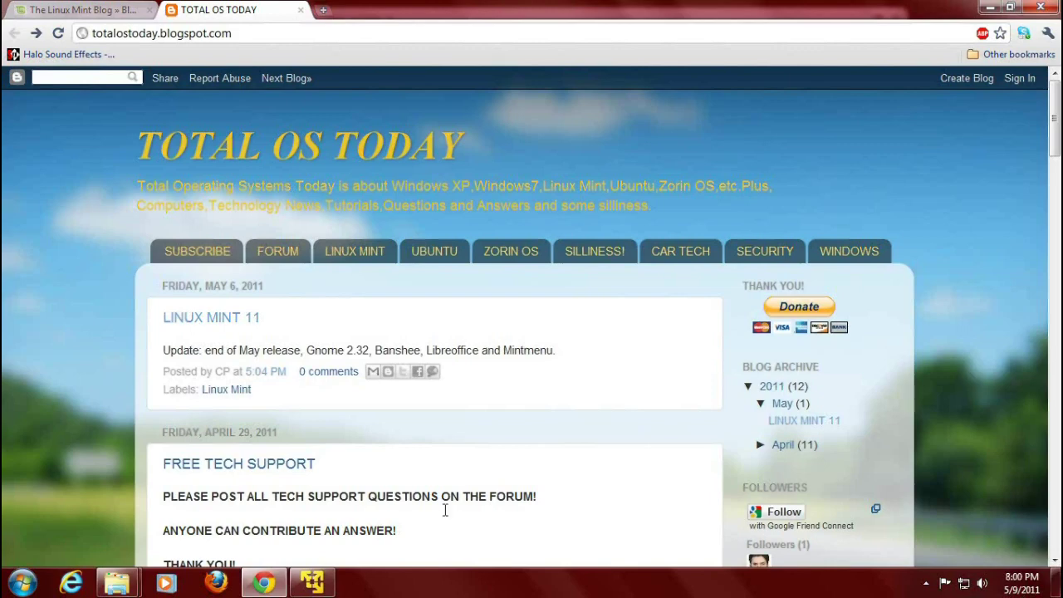
Return to the VM, where the Mint installation has finished.
{"action": "left_click", "coordinate": [313, 581]}
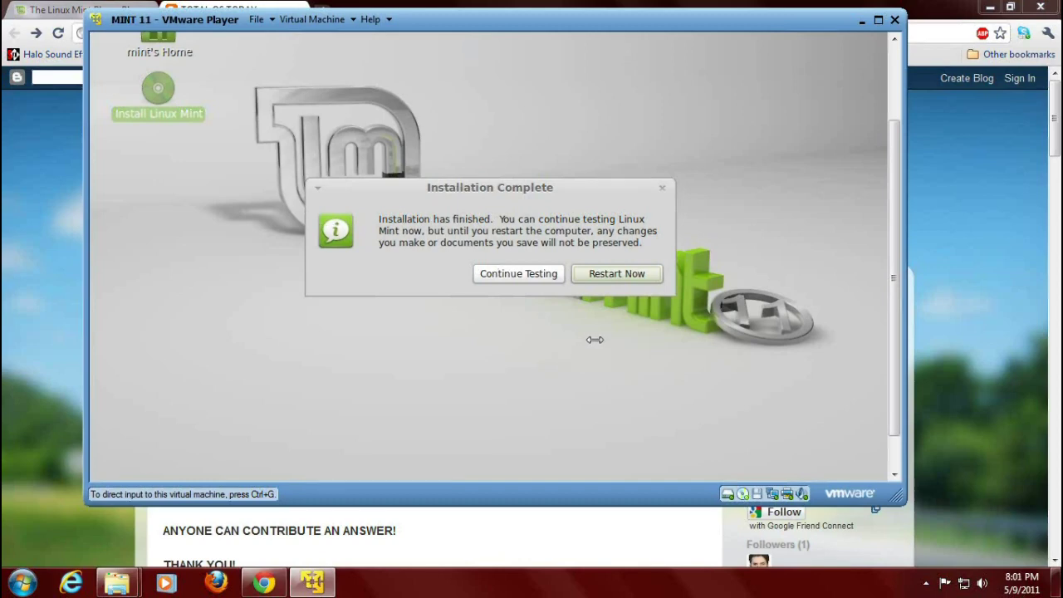
Restart from the Installation Complete dialog and confirm the console prompt to boot Mint 11.
{"action": "left_click", "coordinate": [635, 283]}
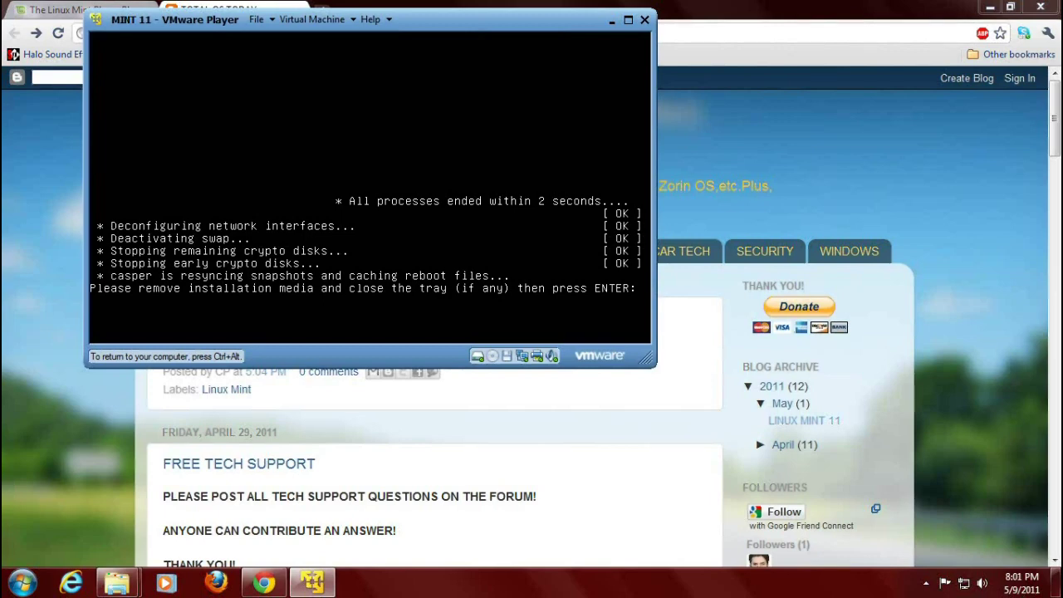
{"action": "key", "text": "Return"}
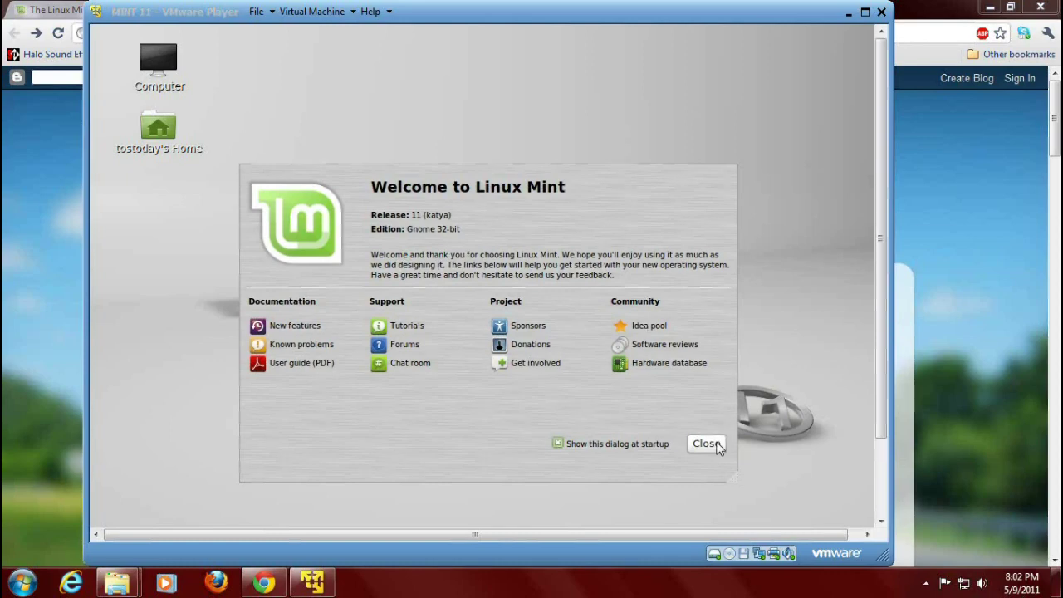
{"action": "left_click", "coordinate": [719, 447]}
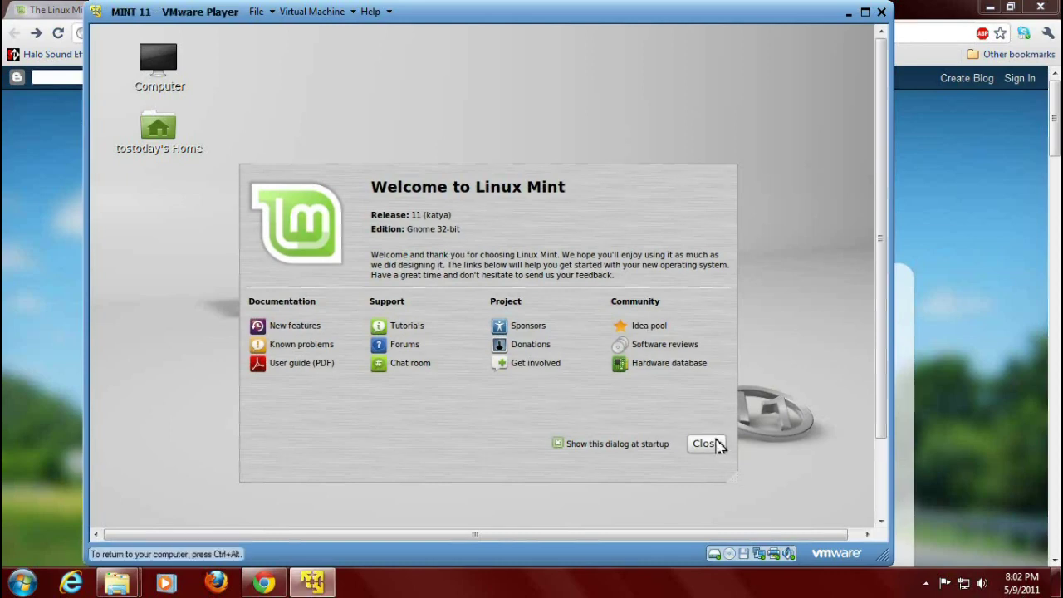
Close the Linux Mint Welcome dialog and release input from the virtual machine.
{"action": "left_click", "coordinate": [704, 444]}
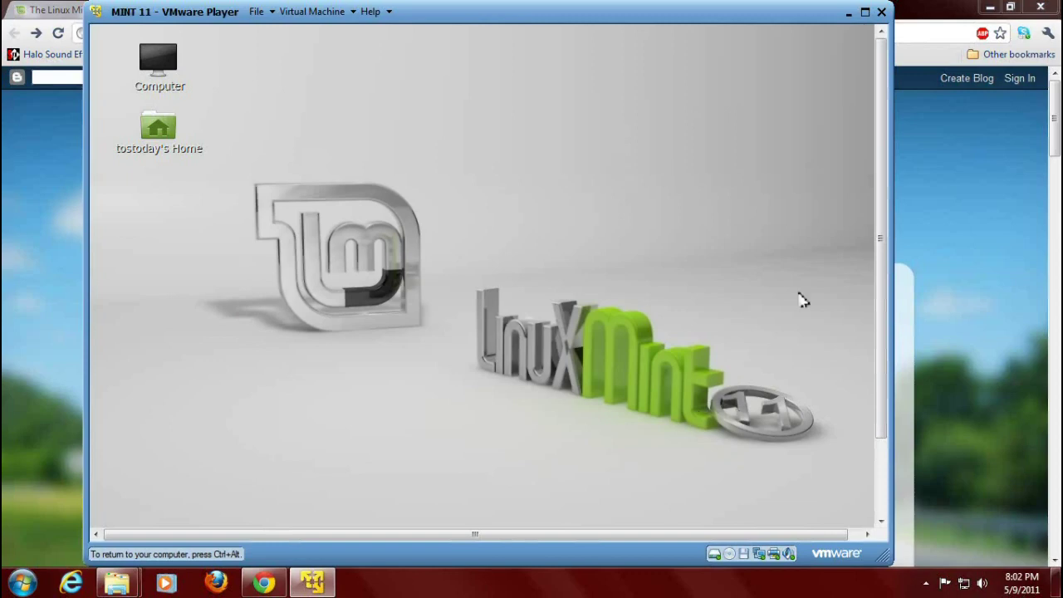
{"action": "key", "text": "ctrl+alt"}
{"action": "left_click_drag", "start_coordinate": [881, 140], "coordinate": [882, 286]}
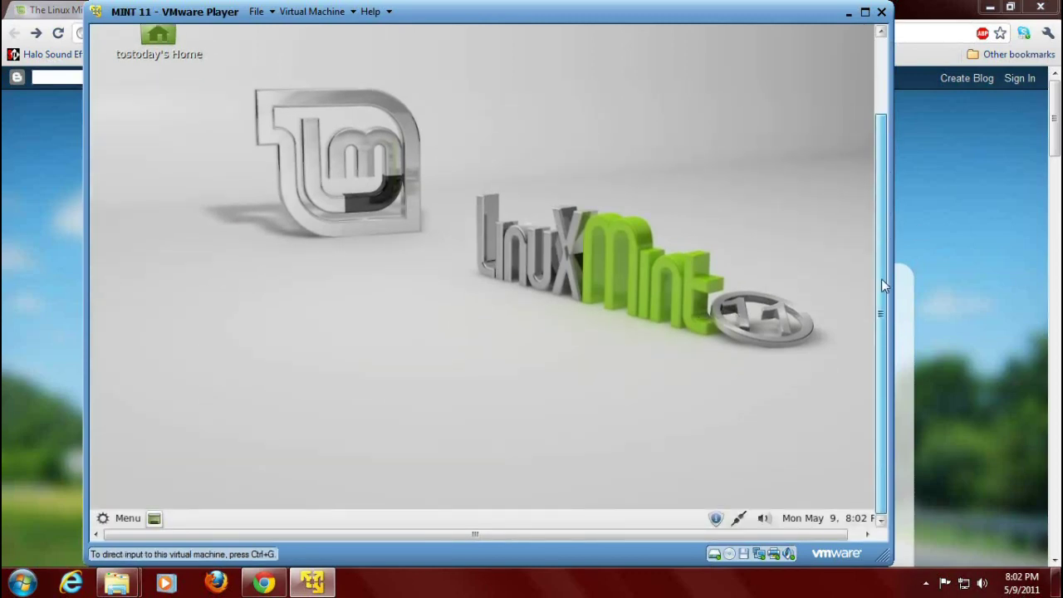
{"action": "left_click_drag", "start_coordinate": [881, 279], "coordinate": [407, 101]}
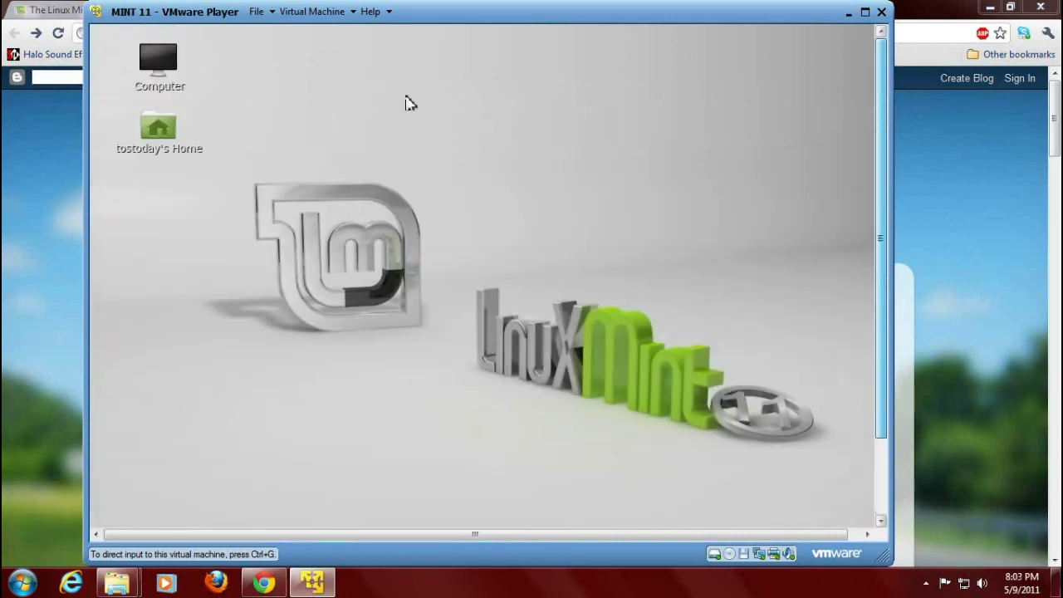
Select the Computer and home folder icons, then widen the VMware window to fit the desktop.
{"action": "left_click", "coordinate": [161, 65]}
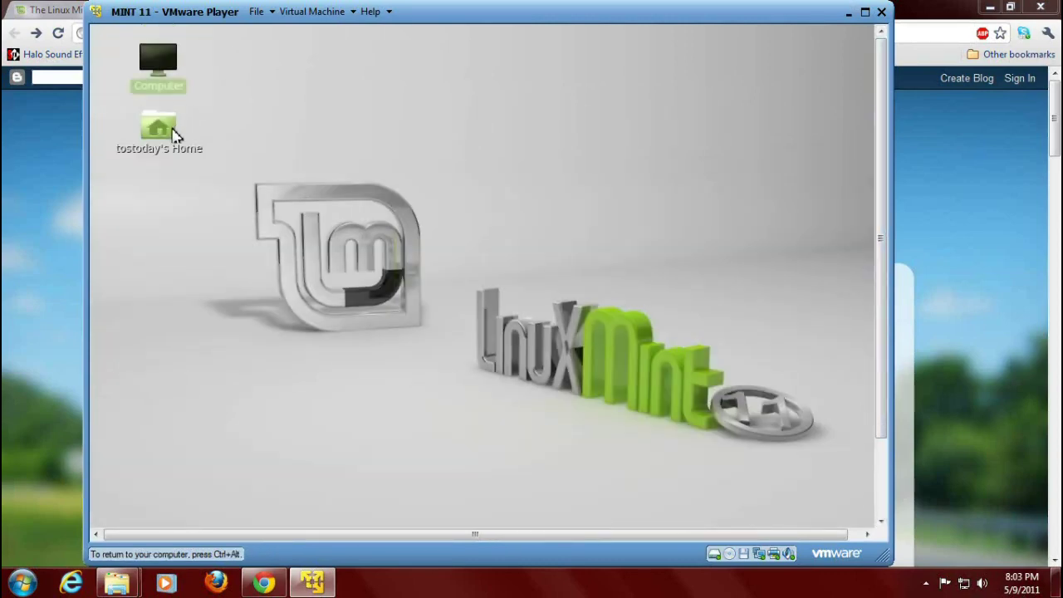
{"action": "left_click", "coordinate": [174, 133]}
{"action": "left_click_drag", "start_coordinate": [887, 350], "coordinate": [900, 366]}
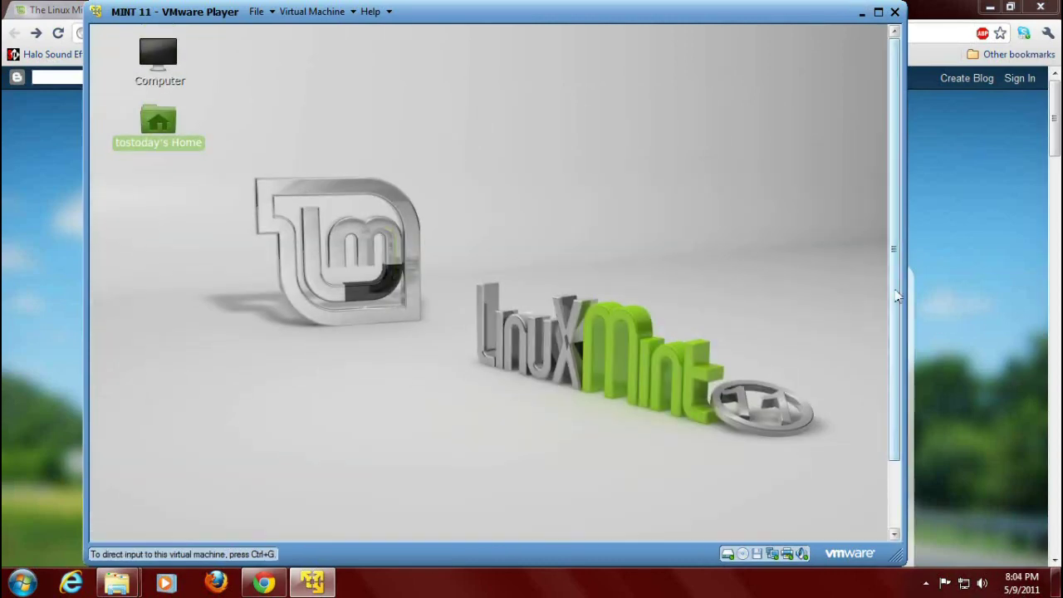
{"action": "left_click", "coordinate": [312, 512]}
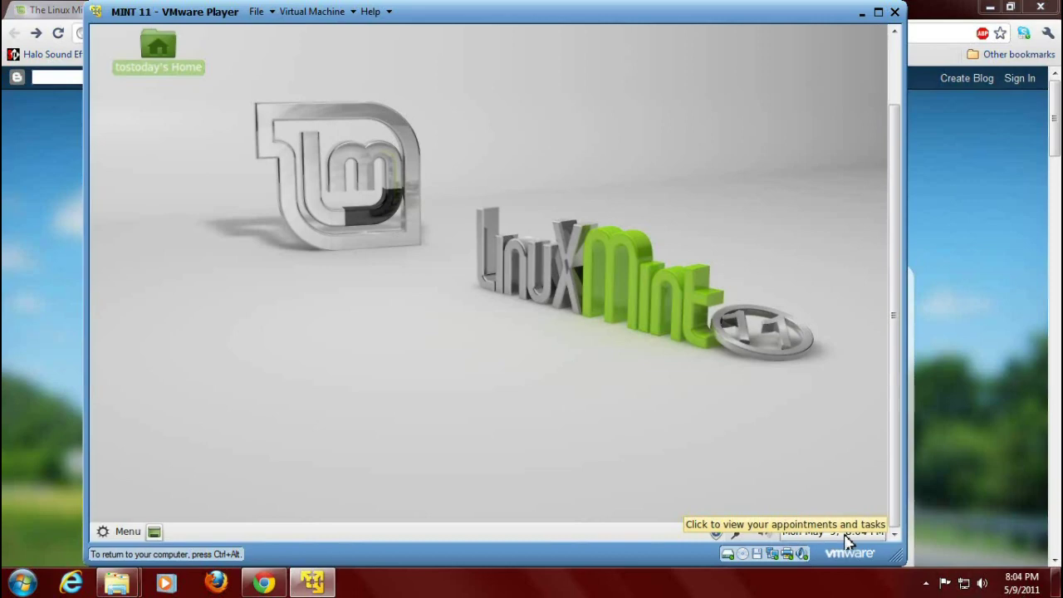
{"action": "right_click", "coordinate": [375, 135]}
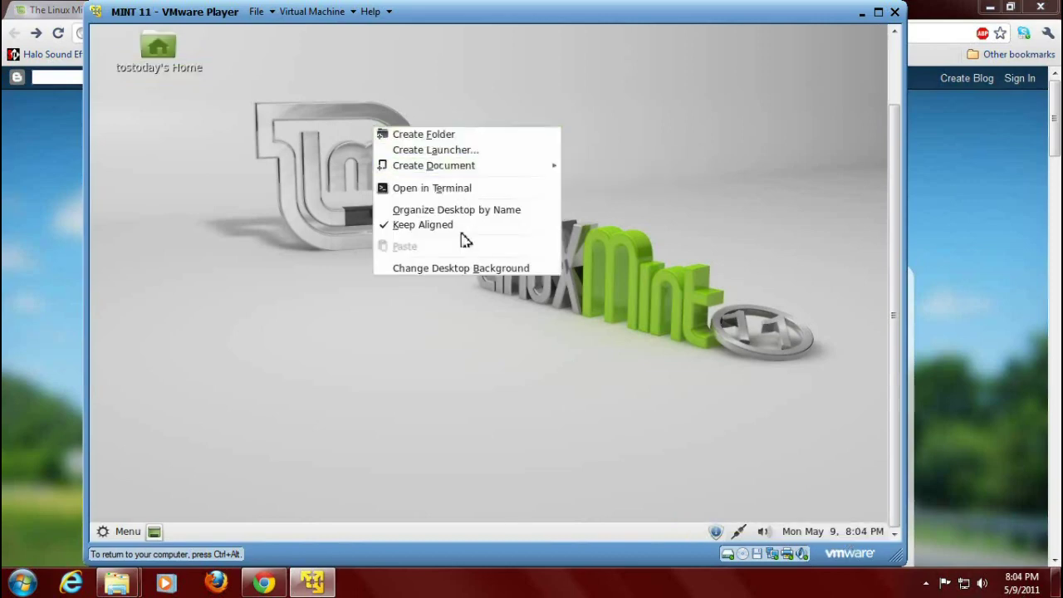
{"action": "left_click", "coordinate": [458, 271]}
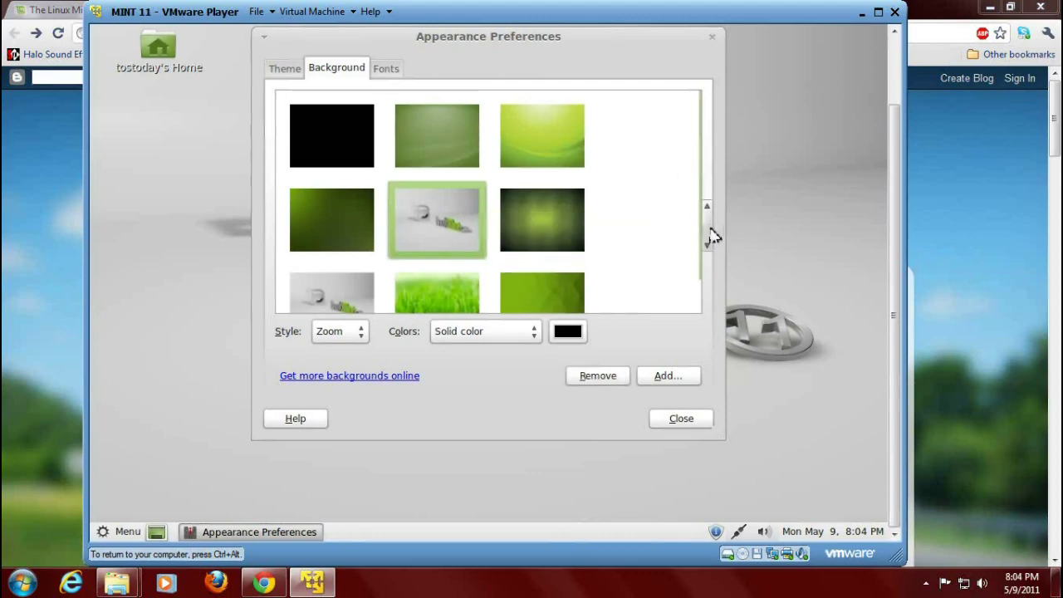
{"action": "left_click_drag", "start_coordinate": [706, 234], "coordinate": [705, 173]}
{"action": "scroll", "coordinate": [529, 256], "scroll_direction": "down", "scroll_amount": 1}
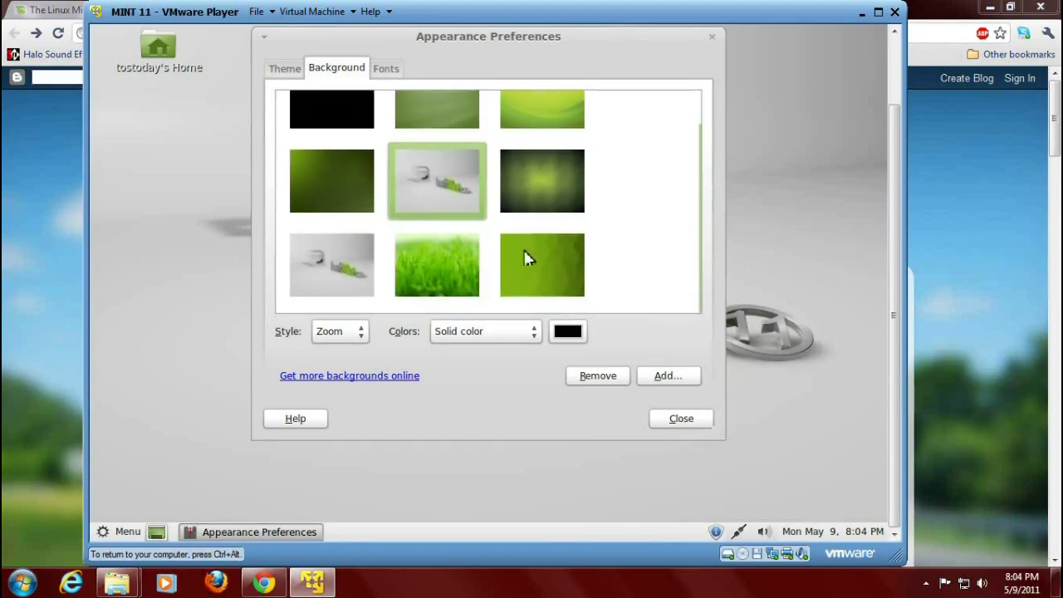
{"action": "left_click", "coordinate": [697, 420]}
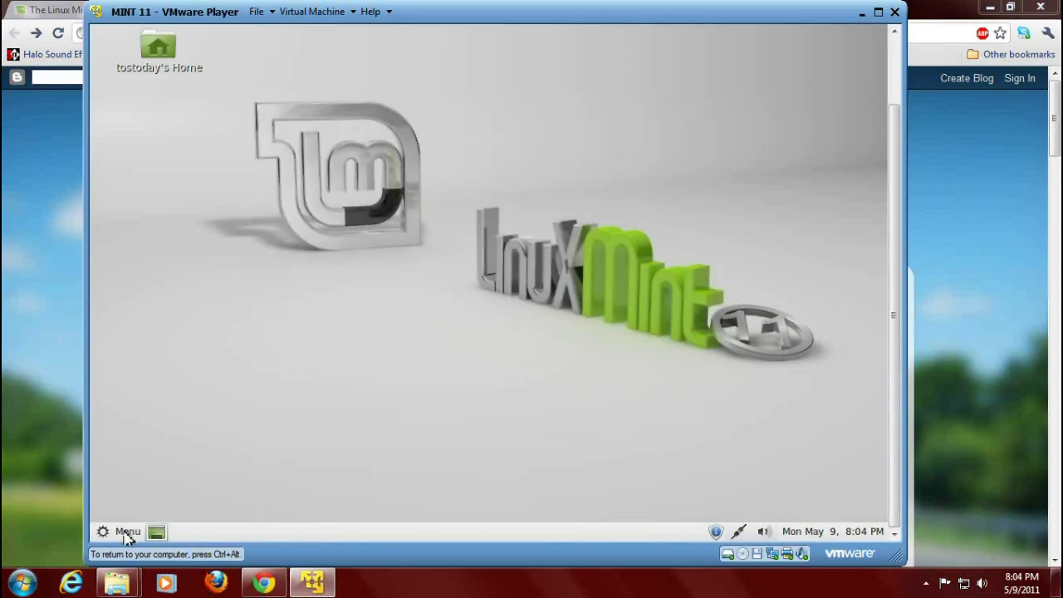
Scroll the Mint menu's All applications list from Backup Tool down to gThumb and launch it.
{"action": "left_click", "coordinate": [127, 534]}
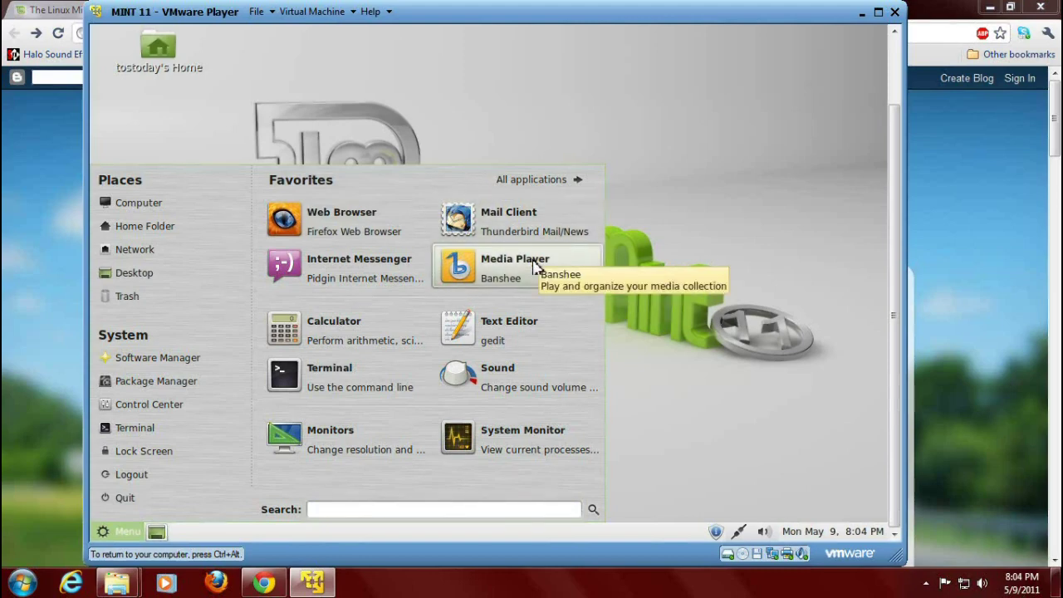
{"action": "left_click", "coordinate": [570, 188]}
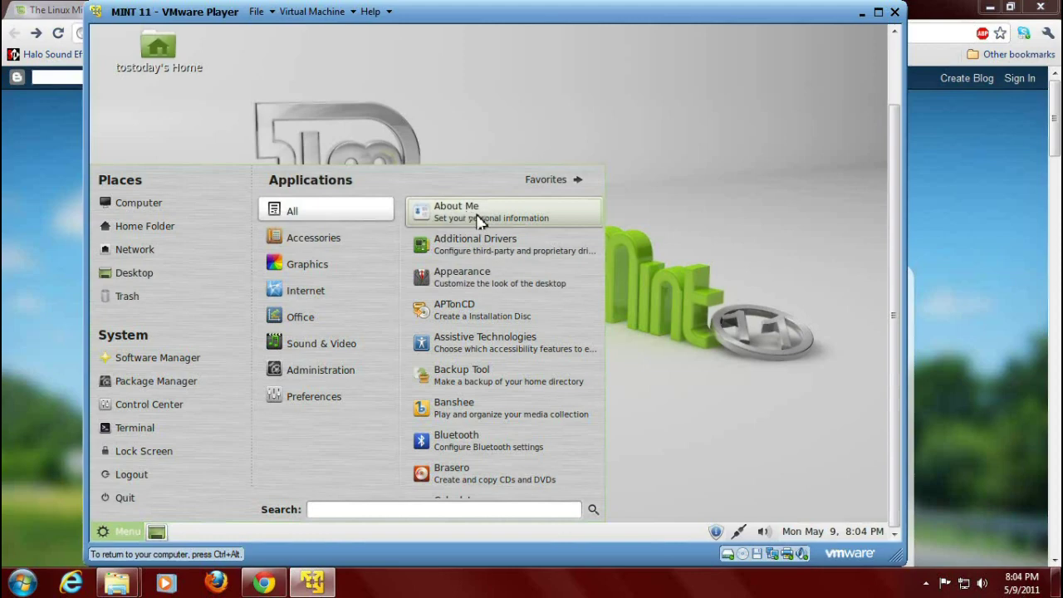
{"action": "scroll", "coordinate": [485, 245], "scroll_direction": "down", "scroll_amount": 1}
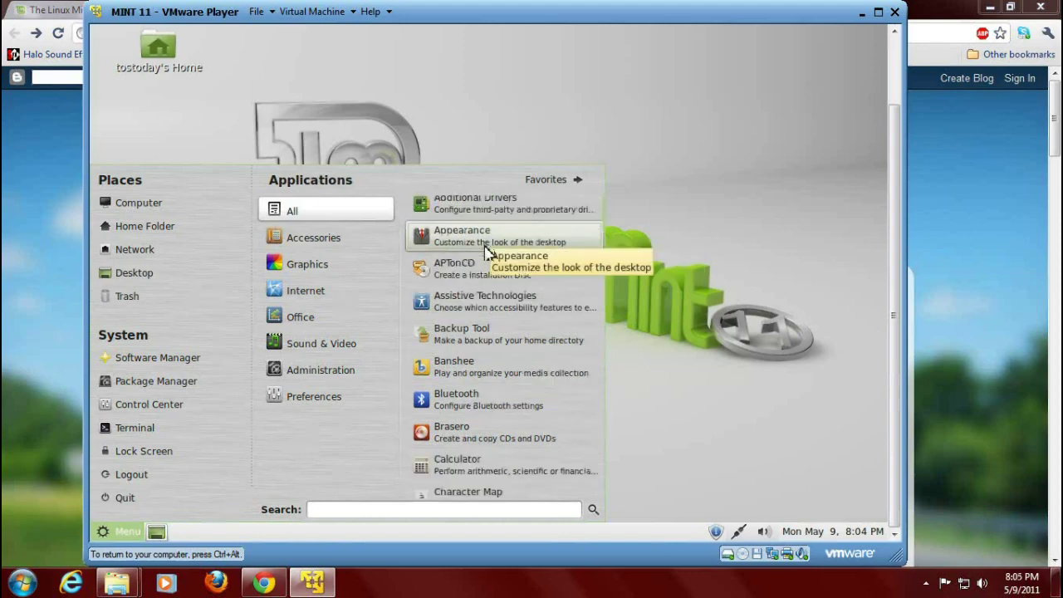
{"action": "scroll", "coordinate": [488, 241], "scroll_direction": "down", "scroll_amount": 1}
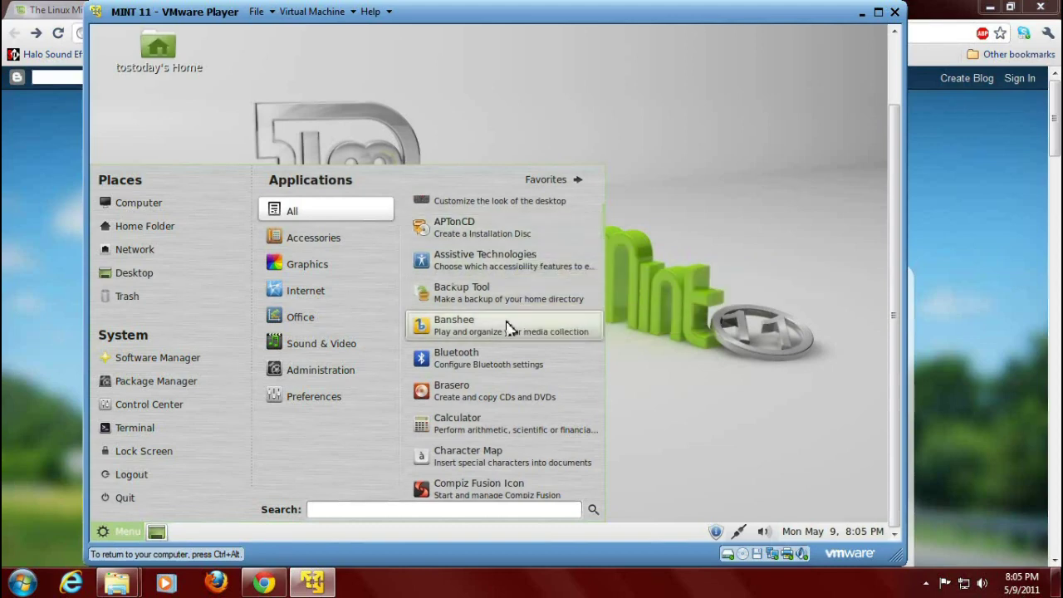
{"action": "scroll", "coordinate": [499, 365], "scroll_direction": "down", "scroll_amount": 3}
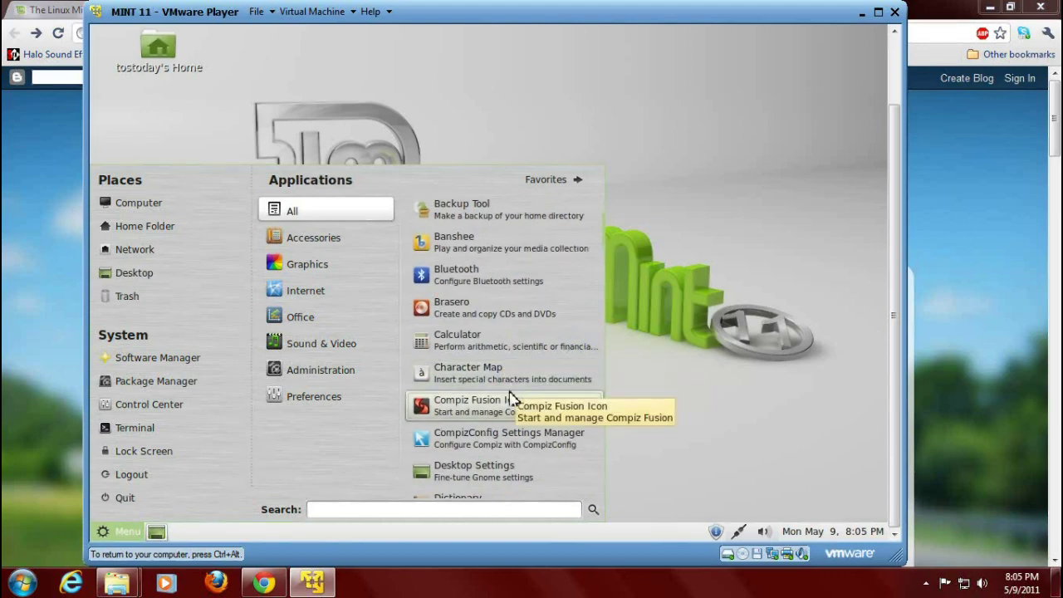
{"action": "scroll", "coordinate": [509, 400], "scroll_direction": "down", "scroll_amount": 1}
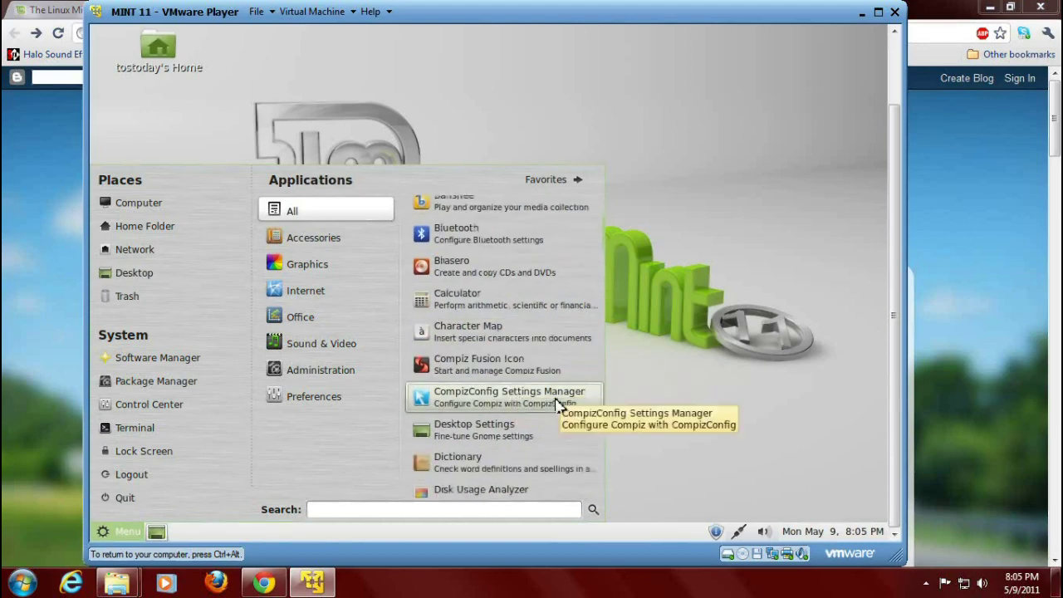
{"action": "scroll", "coordinate": [556, 403], "scroll_direction": "down", "scroll_amount": 1}
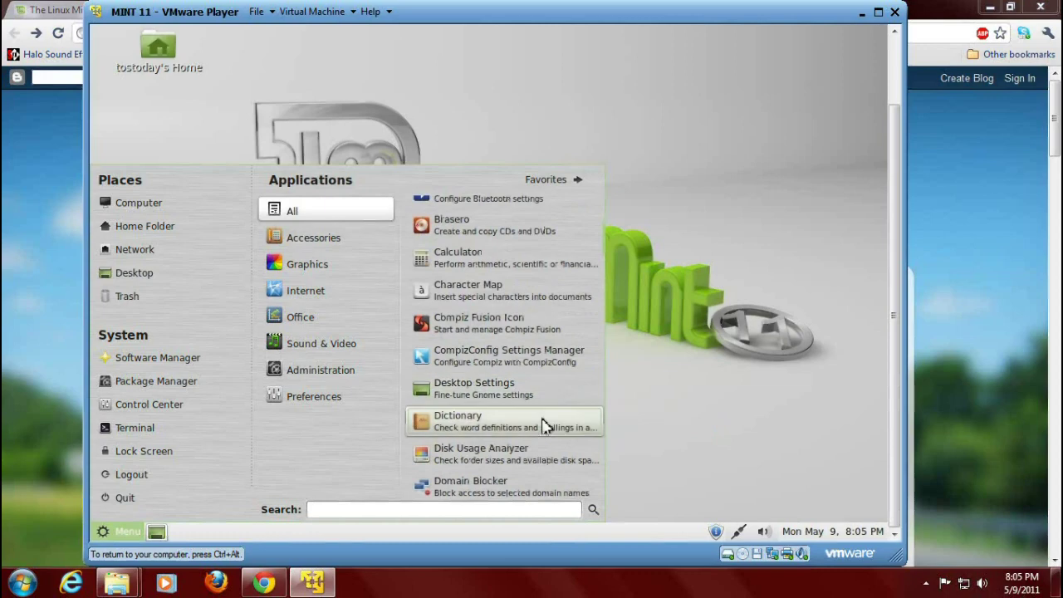
{"action": "scroll", "coordinate": [540, 427], "scroll_direction": "down", "scroll_amount": 2}
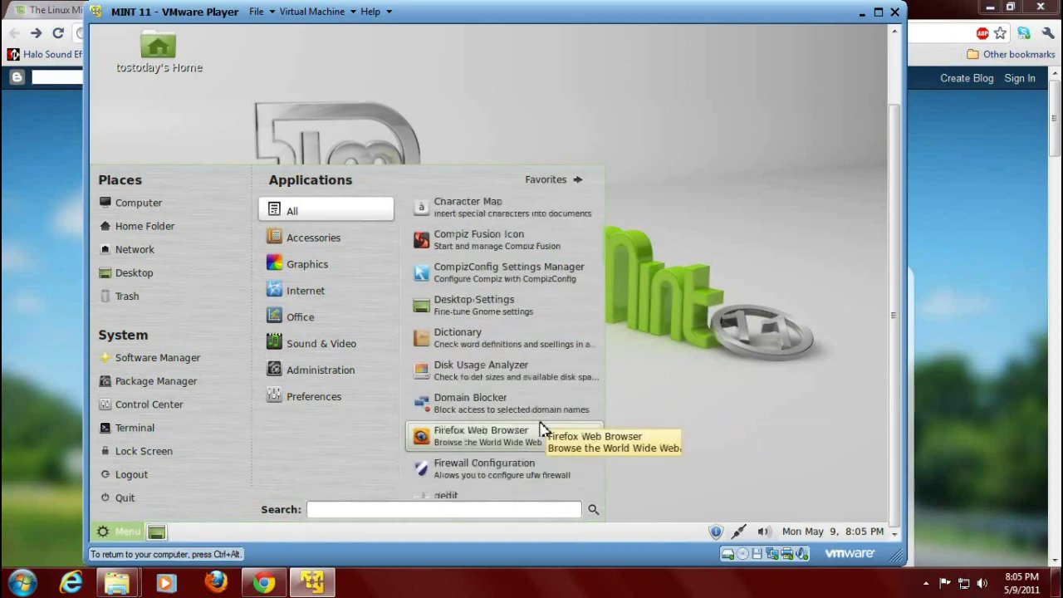
{"action": "scroll", "coordinate": [541, 426], "scroll_direction": "down", "scroll_amount": 3}
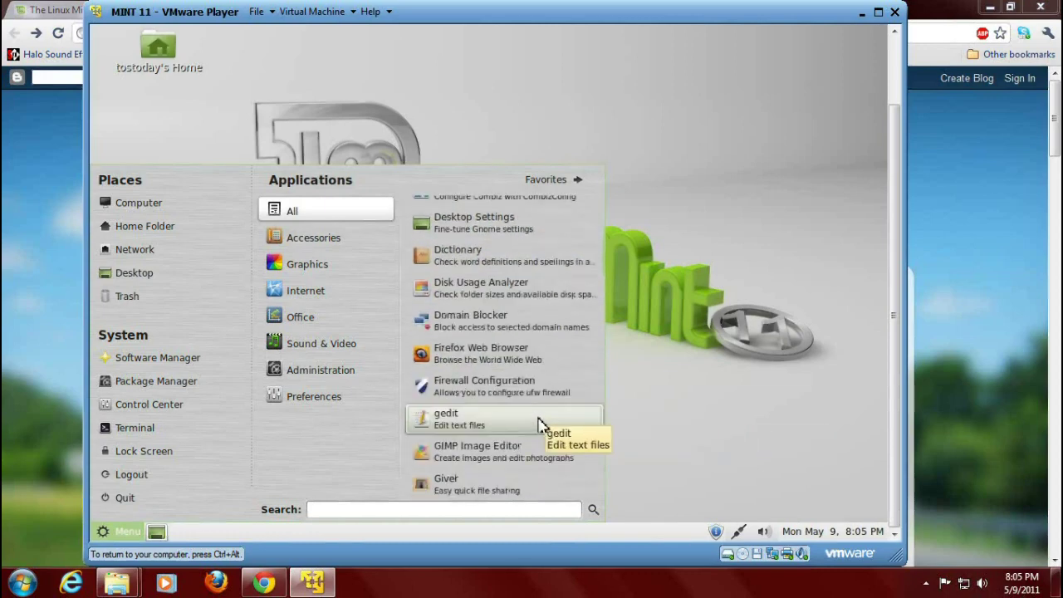
{"action": "scroll", "coordinate": [541, 425], "scroll_direction": "down", "scroll_amount": 1}
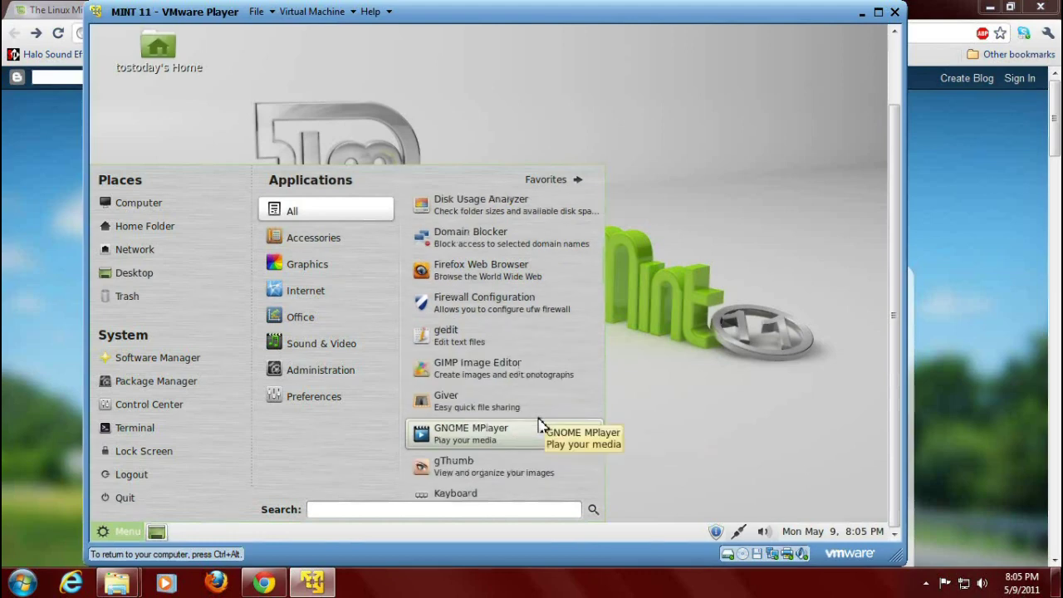
{"action": "scroll", "coordinate": [539, 425], "scroll_direction": "down", "scroll_amount": 3}
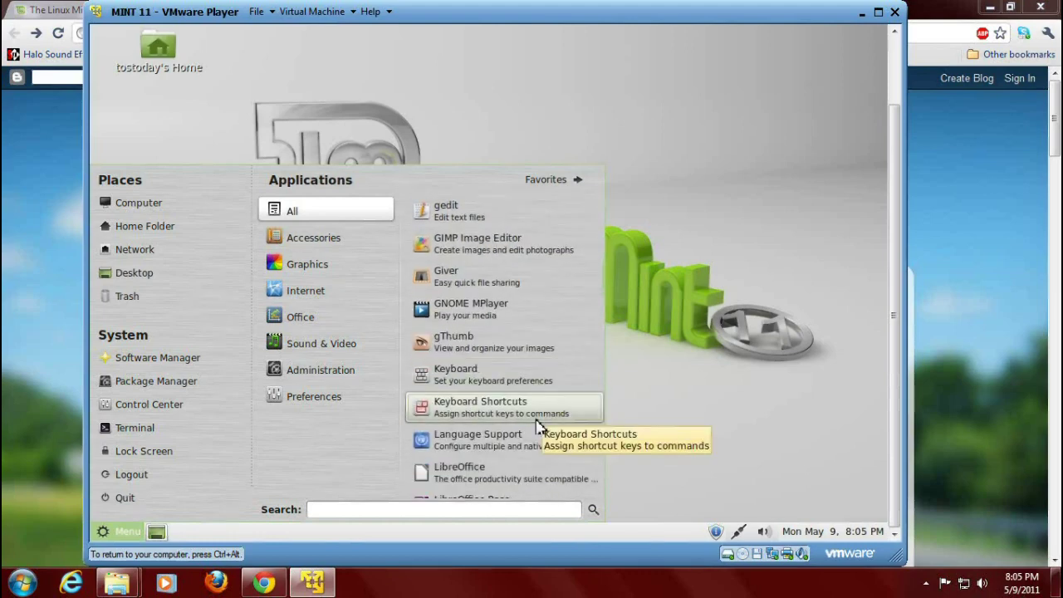
{"action": "left_click", "coordinate": [532, 352]}
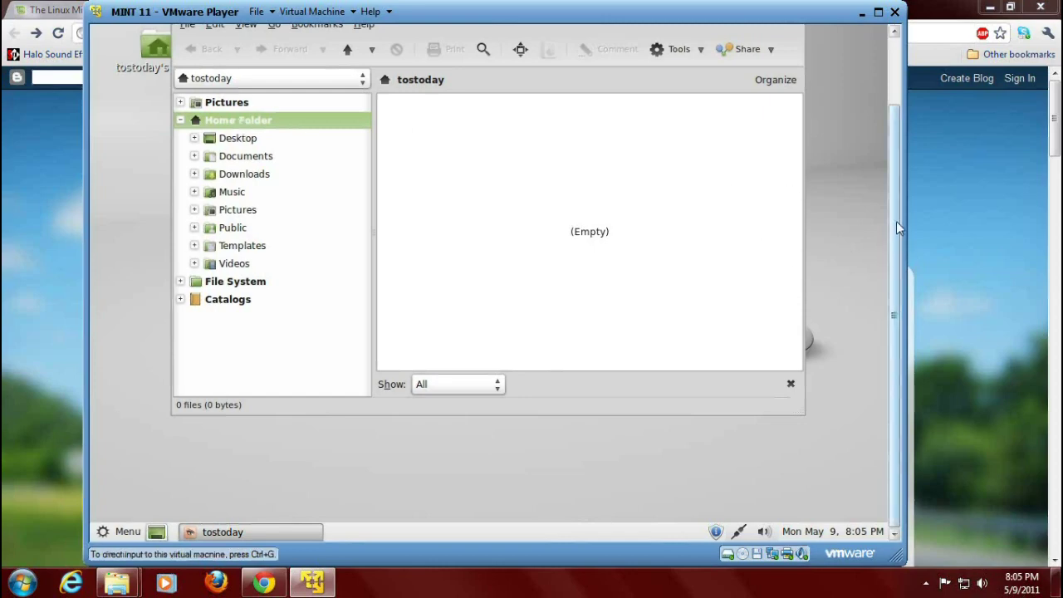
Look over gThumb's empty home folder view, then close the gThumb window.
{"action": "left_click_drag", "start_coordinate": [896, 221], "coordinate": [894, 174]}
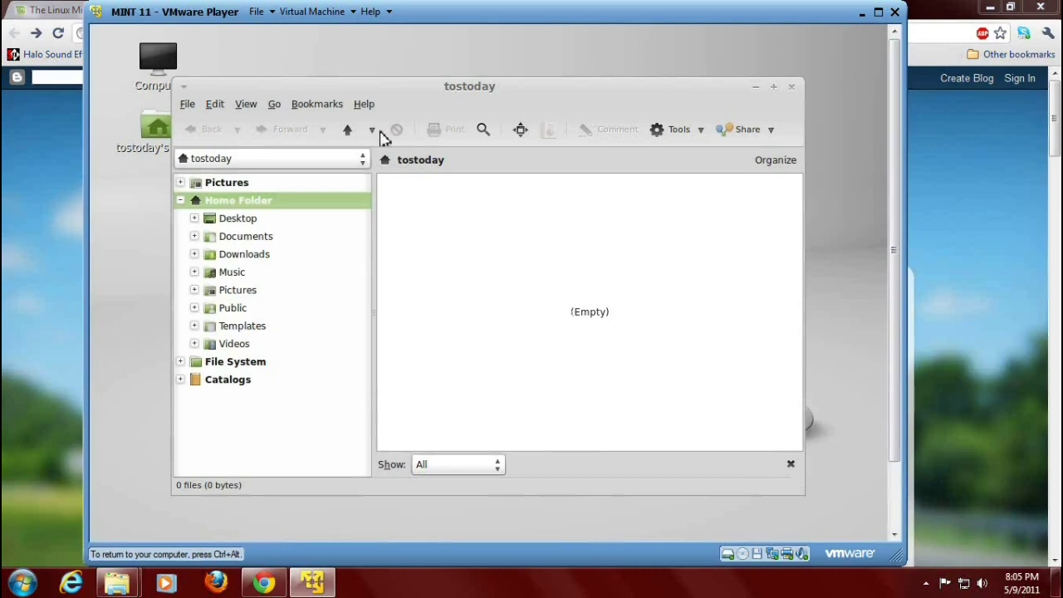
{"action": "left_click", "coordinate": [792, 86]}
{"action": "scroll", "coordinate": [898, 217], "scroll_direction": "down", "scroll_amount": 2}
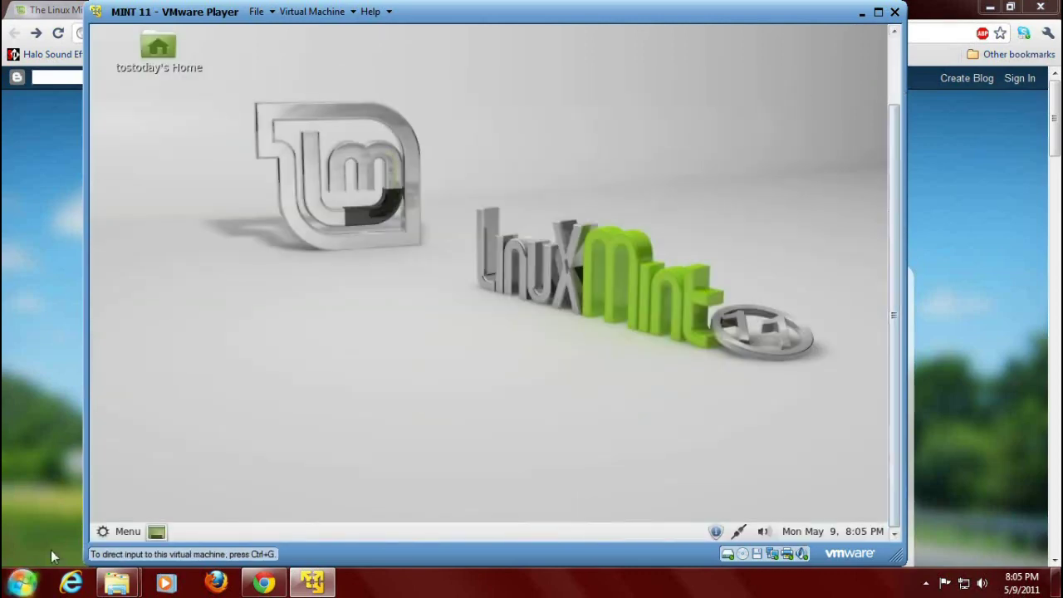
Launch LibreOffice from the Mint menu's All applications list.
{"action": "left_click", "coordinate": [108, 534]}
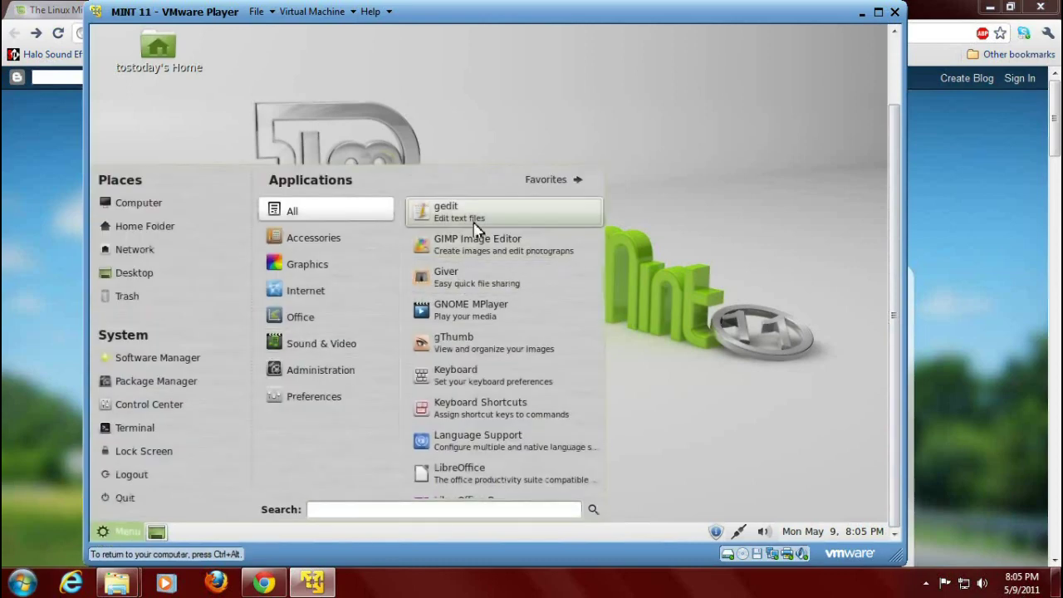
{"action": "left_click", "coordinate": [371, 215]}
{"action": "scroll", "coordinate": [510, 334], "scroll_direction": "down", "scroll_amount": 5}
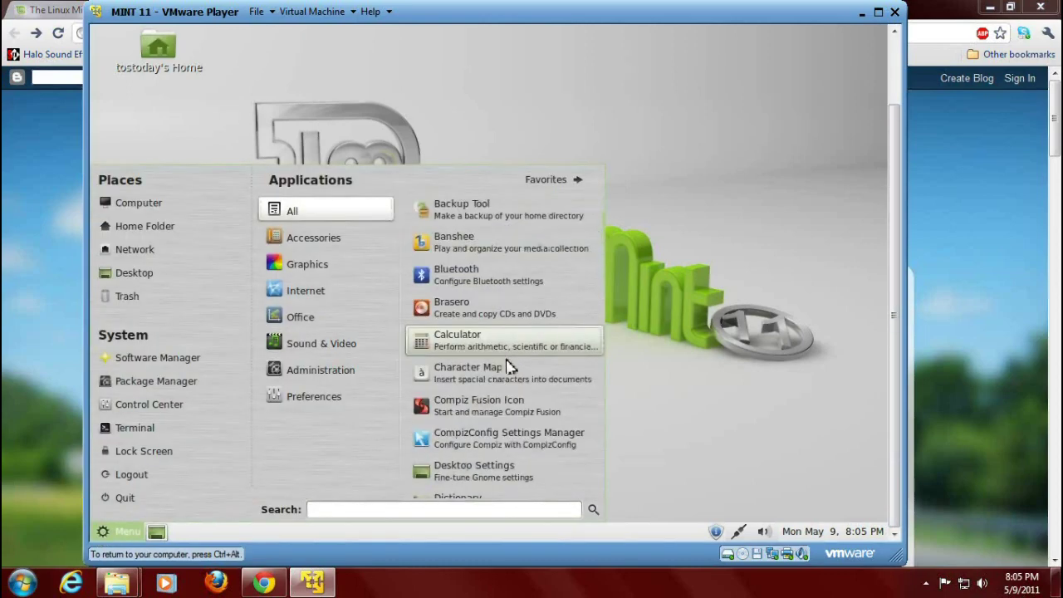
{"action": "scroll", "coordinate": [509, 367], "scroll_direction": "down", "scroll_amount": 3}
{"action": "scroll", "coordinate": [509, 398], "scroll_direction": "down", "scroll_amount": 2}
{"action": "scroll", "coordinate": [508, 401], "scroll_direction": "down", "scroll_amount": 3}
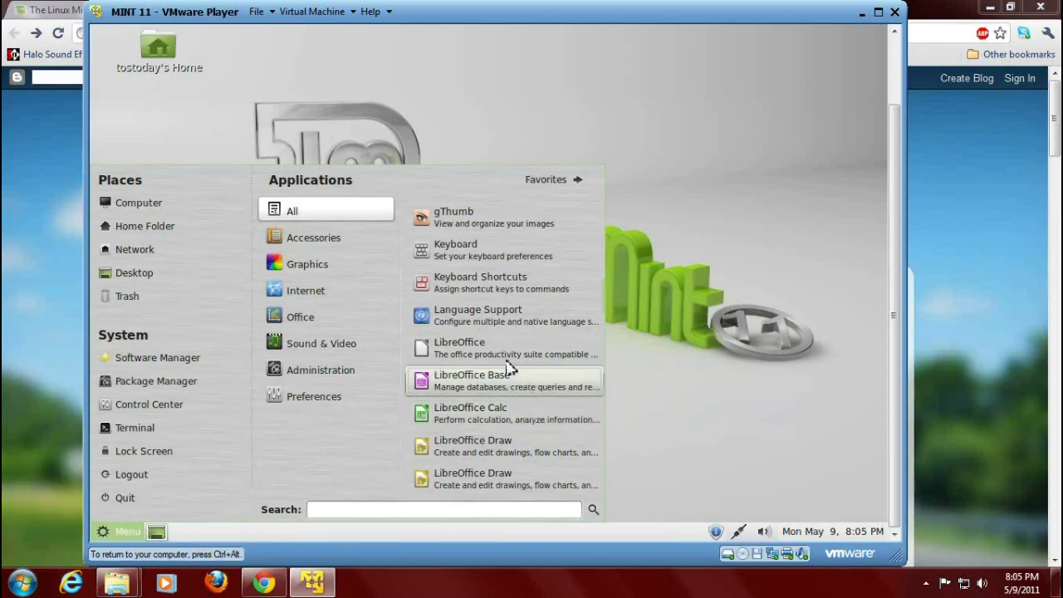
{"action": "left_click", "coordinate": [507, 358]}
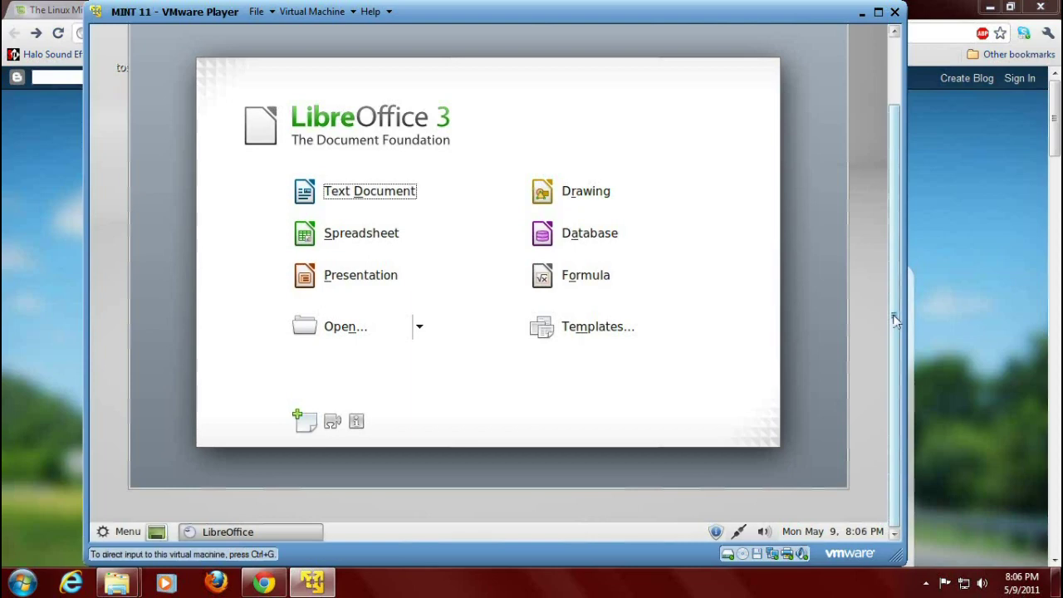
View the LibreOffice 3 Start Center, then close it.
{"action": "left_click_drag", "start_coordinate": [895, 319], "coordinate": [903, 347]}
{"action": "left_click_drag", "start_coordinate": [913, 179], "coordinate": [905, 79]}
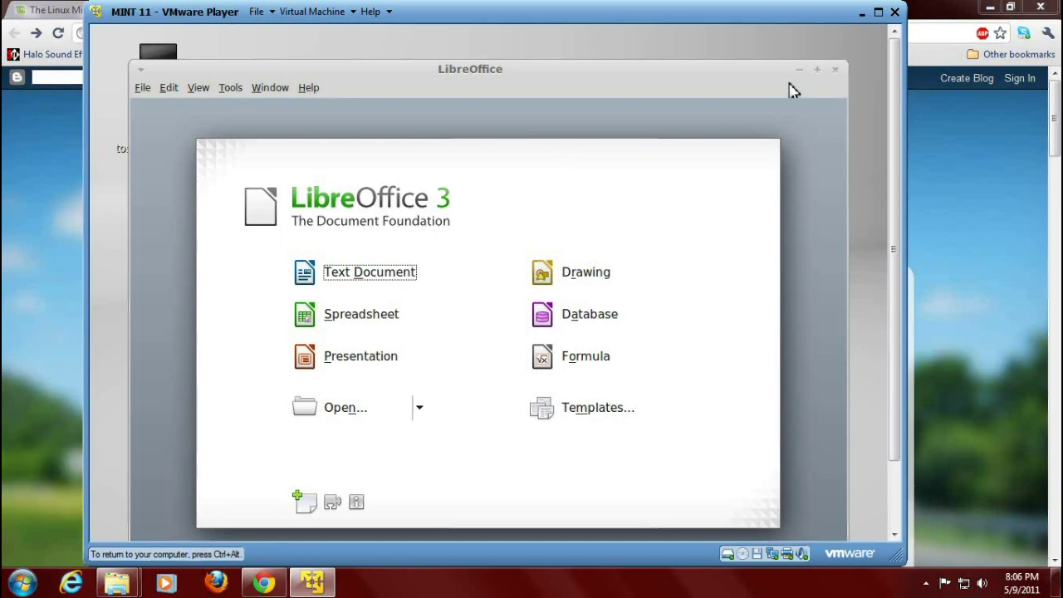
{"action": "left_click", "coordinate": [837, 70]}
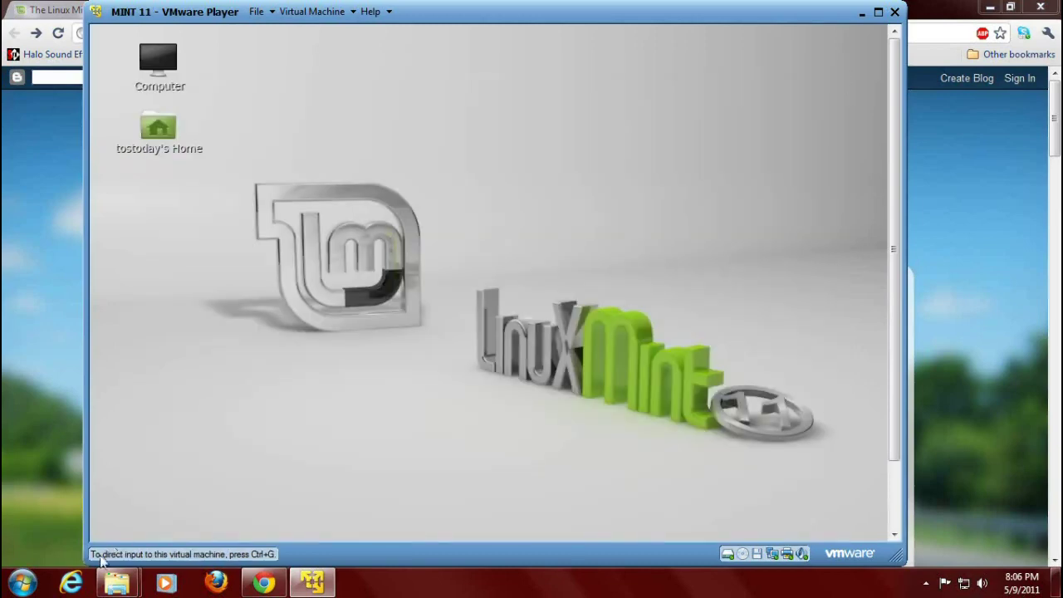
Return input to the VM and scroll the Mint menu's application list to VLC media player.
{"action": "left_click", "coordinate": [765, 405]}
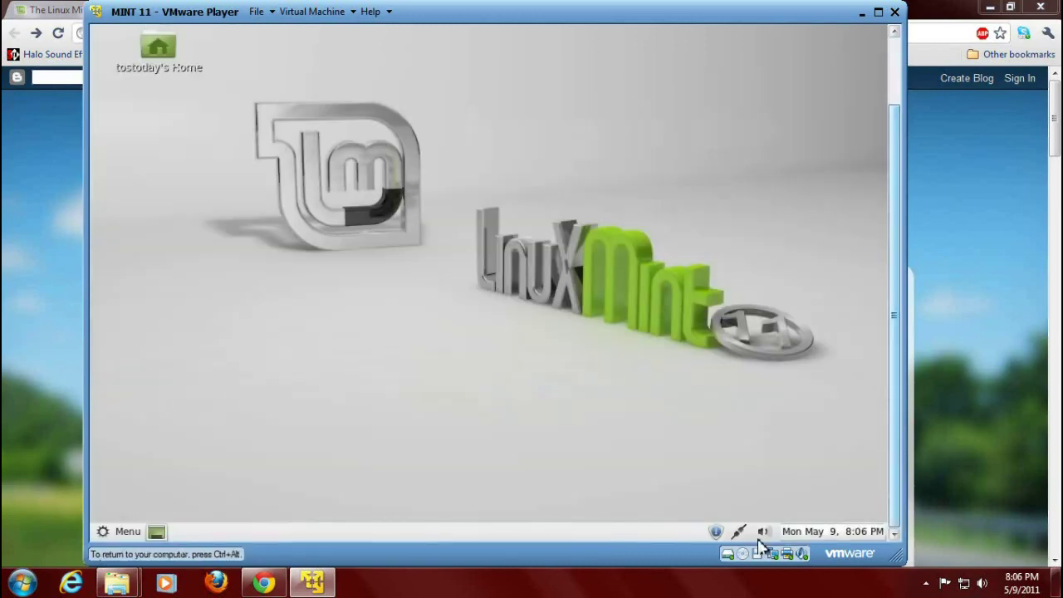
{"action": "left_click", "coordinate": [124, 531]}
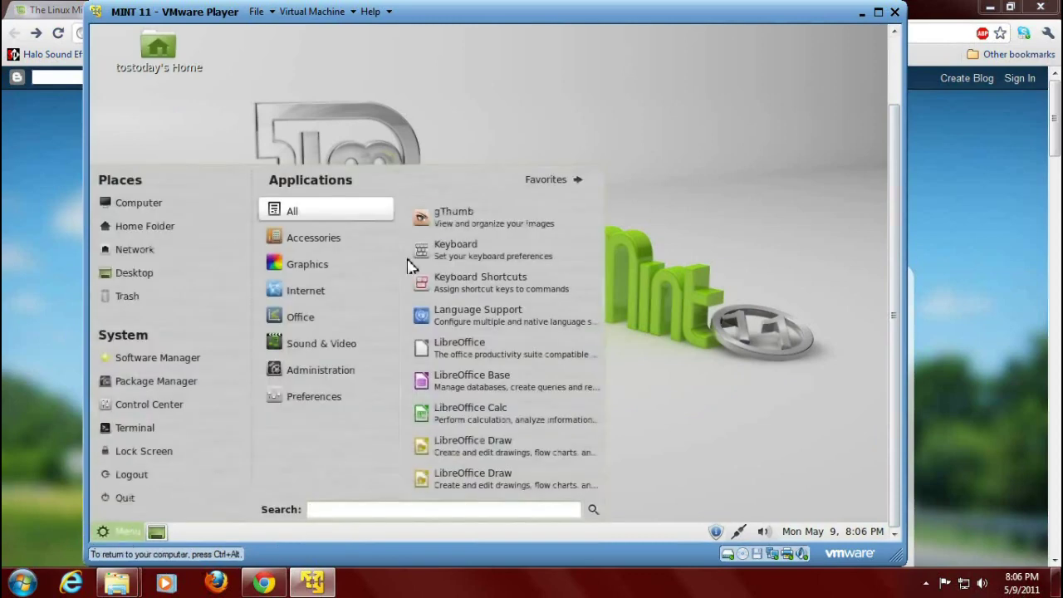
{"action": "scroll", "coordinate": [470, 238], "scroll_direction": "down", "scroll_amount": 5}
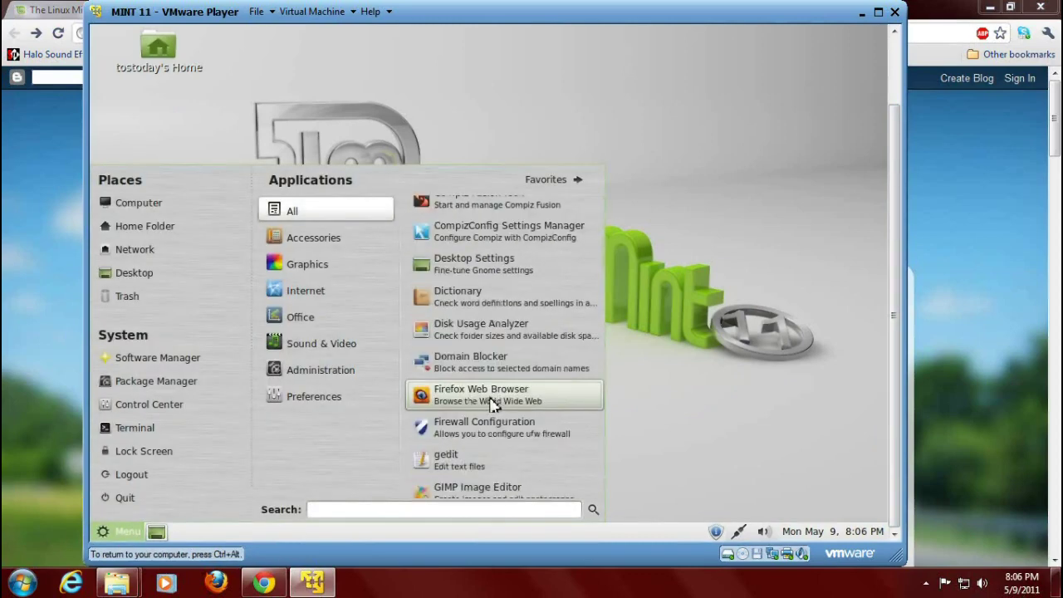
{"action": "scroll", "coordinate": [490, 403], "scroll_direction": "down", "scroll_amount": 6}
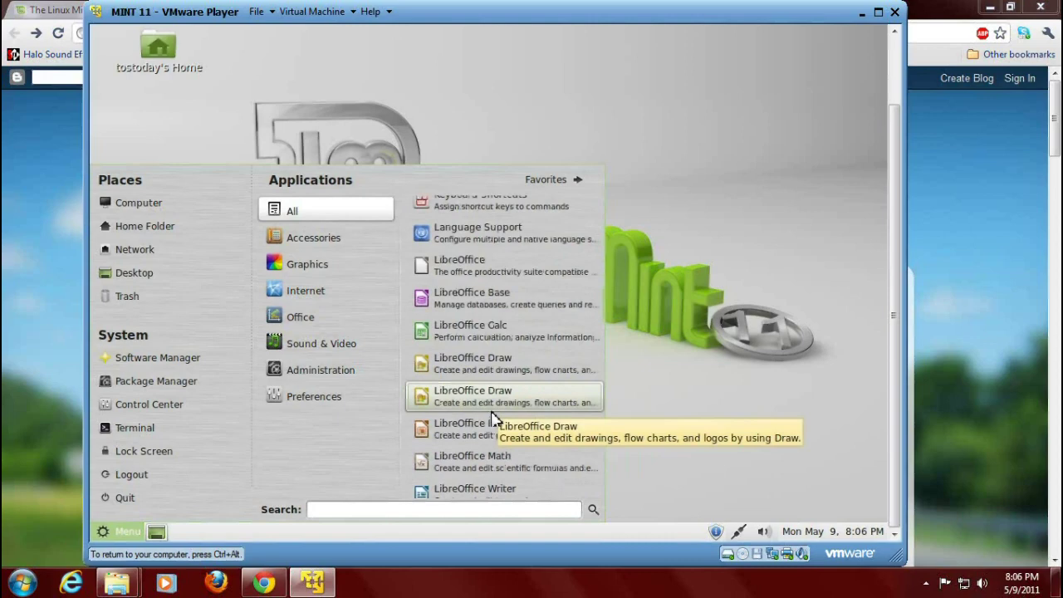
{"action": "scroll", "coordinate": [491, 419], "scroll_direction": "down", "scroll_amount": 6}
{"action": "scroll", "coordinate": [491, 424], "scroll_direction": "down", "scroll_amount": 6}
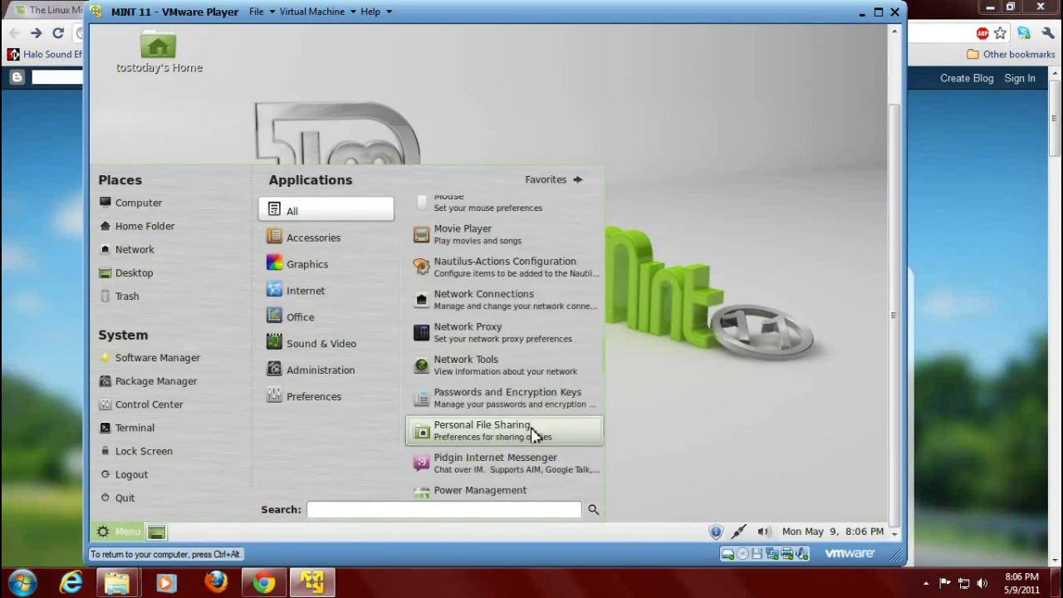
{"action": "scroll", "coordinate": [529, 440], "scroll_direction": "down", "scroll_amount": 3}
{"action": "scroll", "coordinate": [528, 440], "scroll_direction": "down", "scroll_amount": 8}
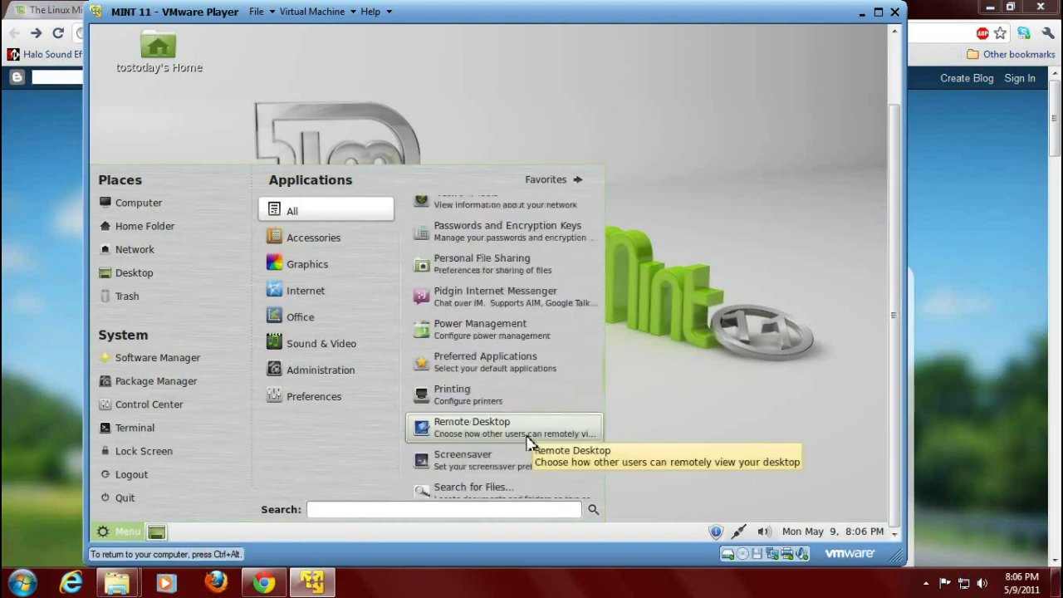
{"action": "scroll", "coordinate": [529, 440], "scroll_direction": "down", "scroll_amount": 3}
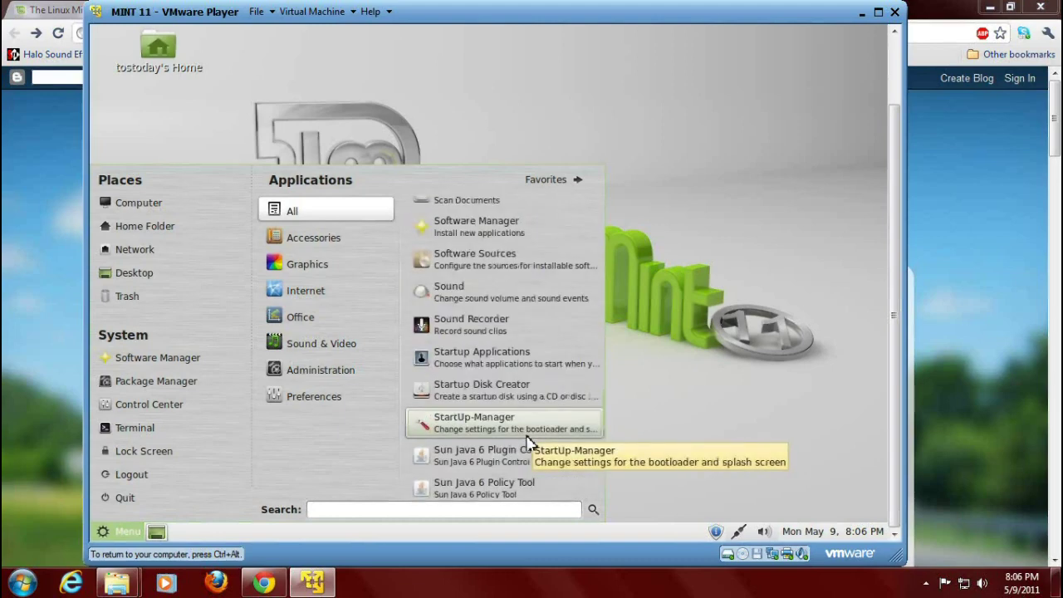
{"action": "scroll", "coordinate": [529, 440], "scroll_direction": "down", "scroll_amount": 3}
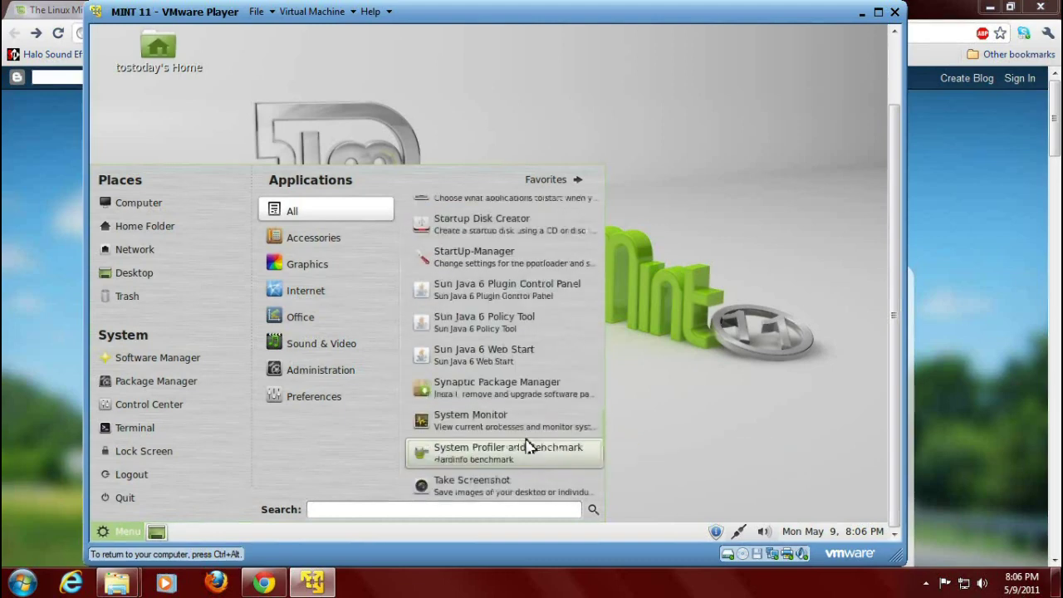
{"action": "scroll", "coordinate": [529, 444], "scroll_direction": "down", "scroll_amount": 3}
{"action": "scroll", "coordinate": [528, 444], "scroll_direction": "down", "scroll_amount": 6}
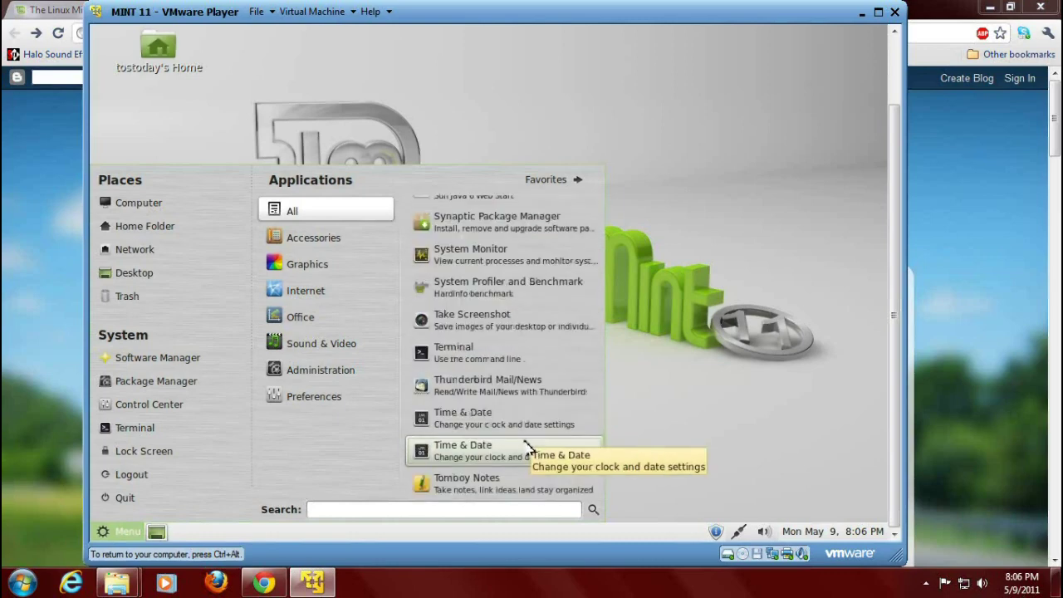
{"action": "scroll", "coordinate": [524, 449], "scroll_direction": "down", "scroll_amount": 10}
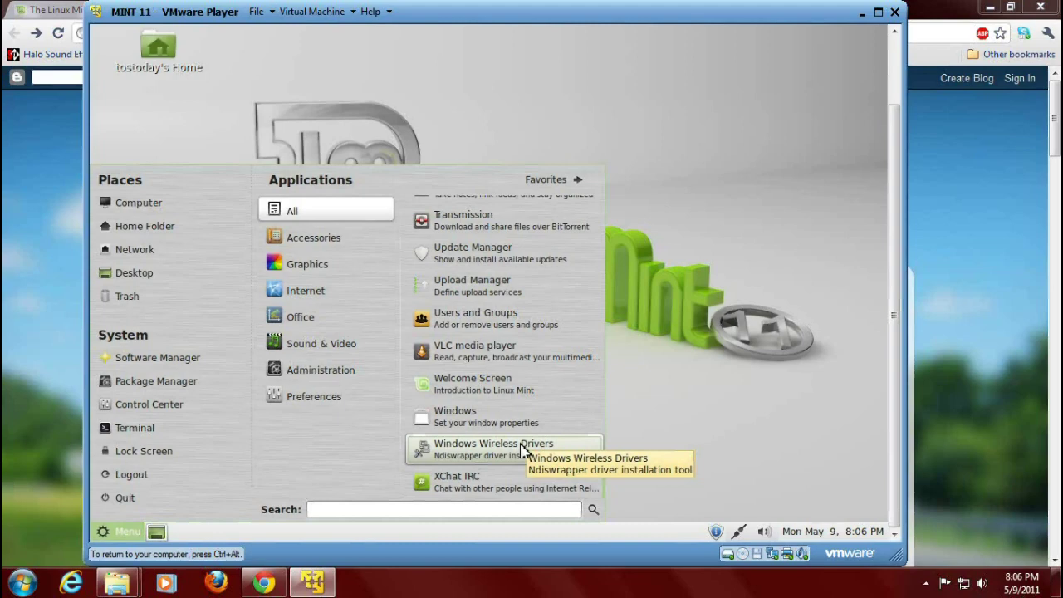
{"action": "scroll", "coordinate": [523, 449], "scroll_direction": "up", "scroll_amount": 1}
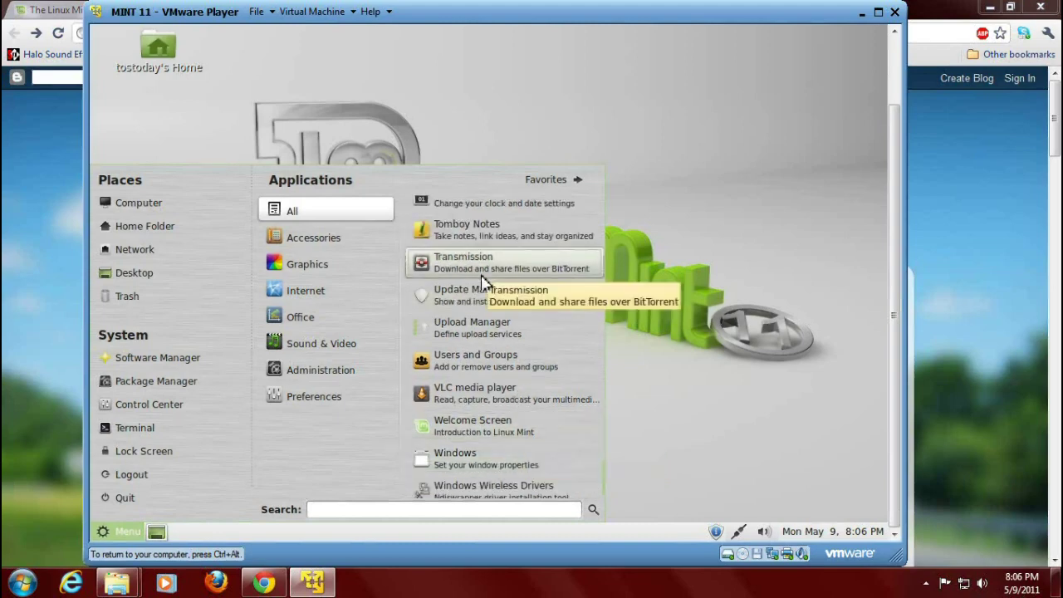
Launch VLC media player, accept its privacy and network policy, then close it.
{"action": "left_click", "coordinate": [512, 401]}
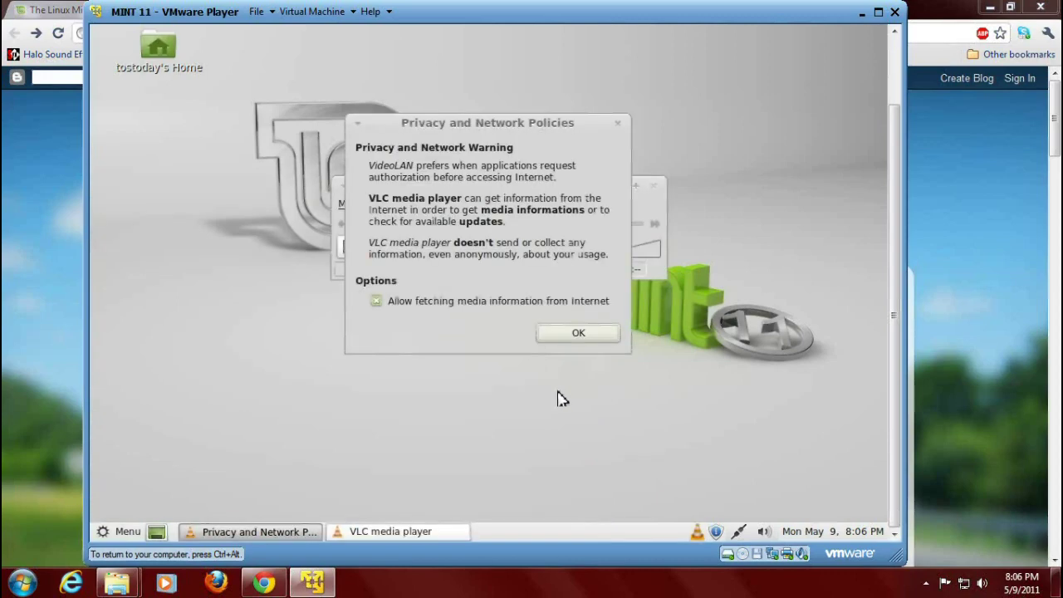
{"action": "left_click", "coordinate": [594, 336]}
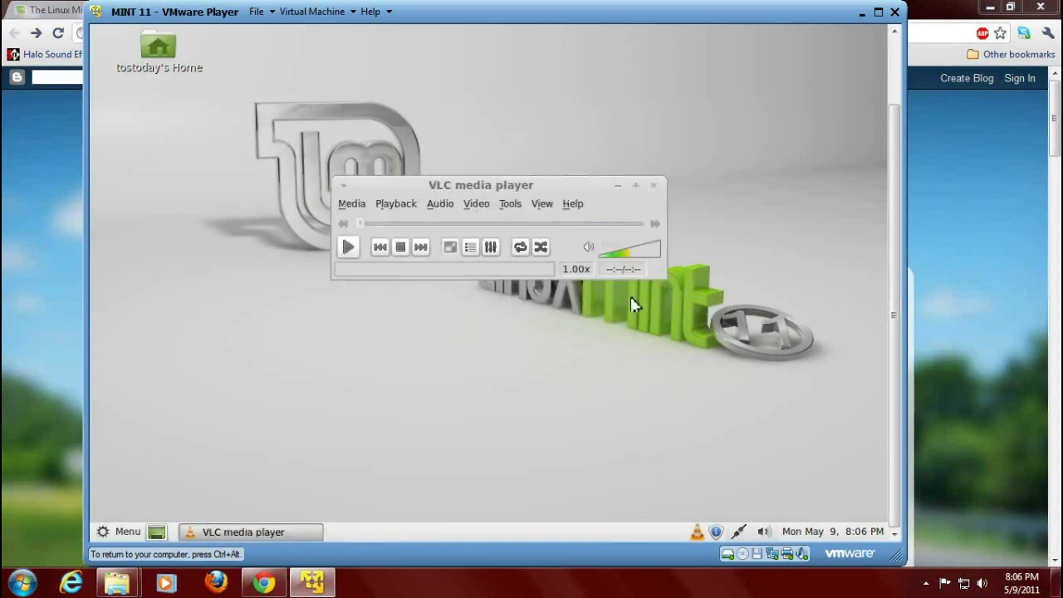
{"action": "left_click", "coordinate": [656, 190]}
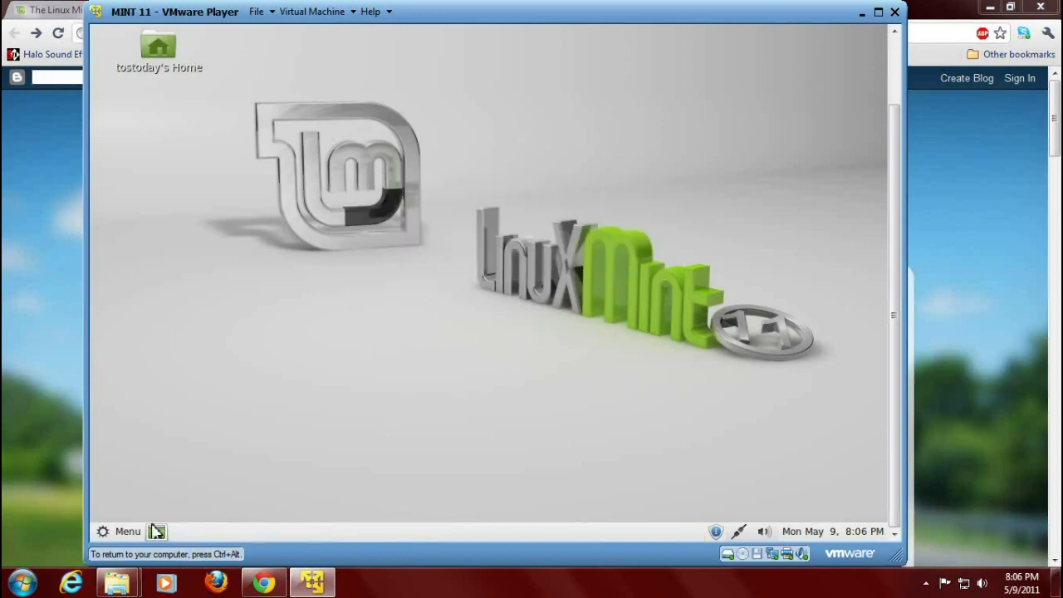
{"action": "left_click", "coordinate": [136, 533]}
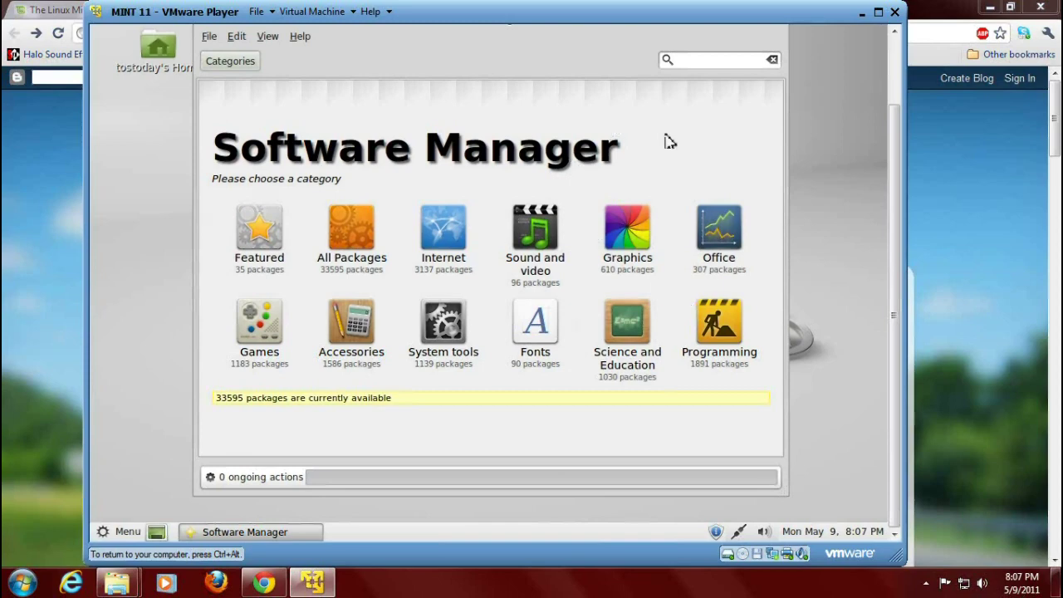
{"action": "left_click", "coordinate": [542, 234]}
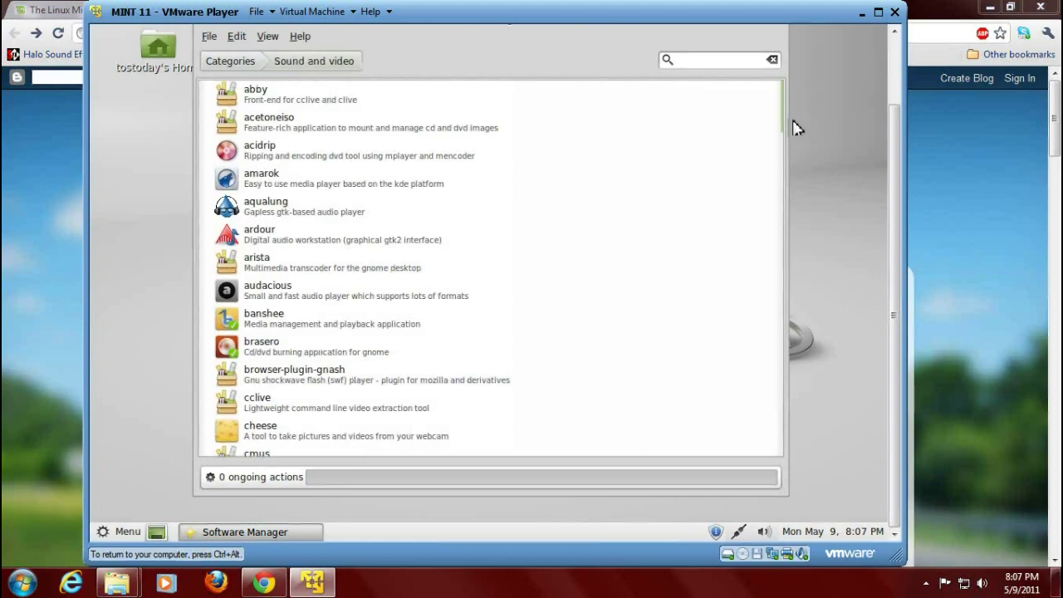
{"action": "scroll", "coordinate": [374, 340], "scroll_direction": "down", "scroll_amount": 6}
{"action": "scroll", "coordinate": [375, 341], "scroll_direction": "up", "scroll_amount": 6}
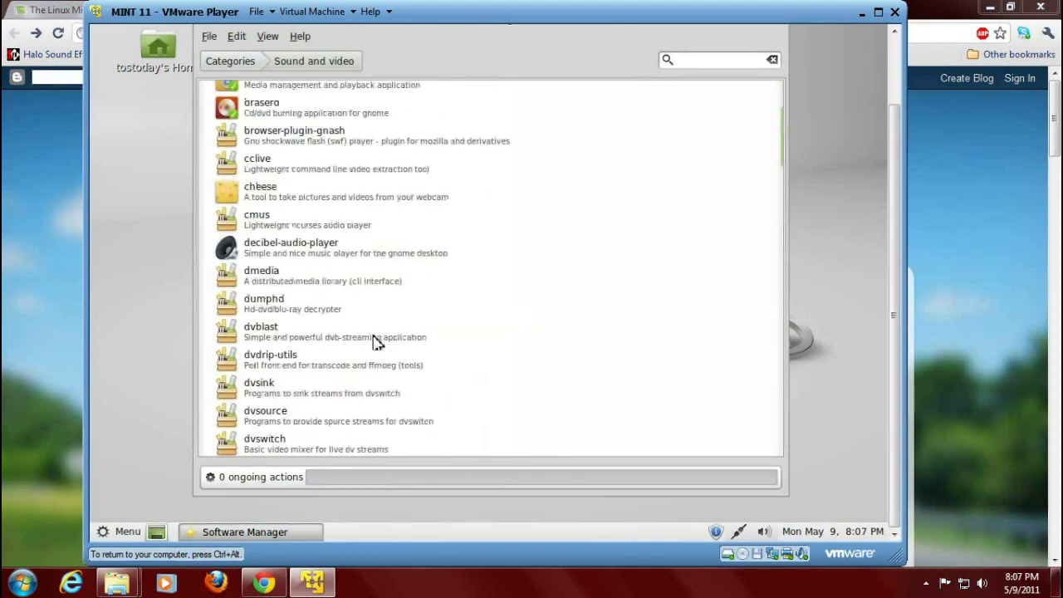
{"action": "scroll", "coordinate": [374, 341], "scroll_direction": "down", "scroll_amount": 3}
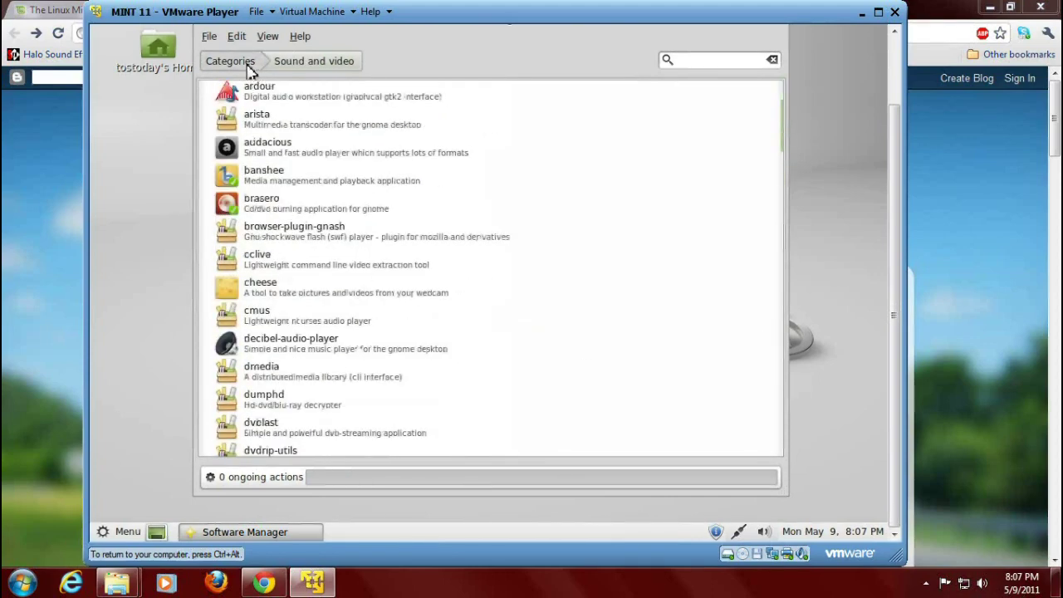
{"action": "left_click", "coordinate": [246, 65]}
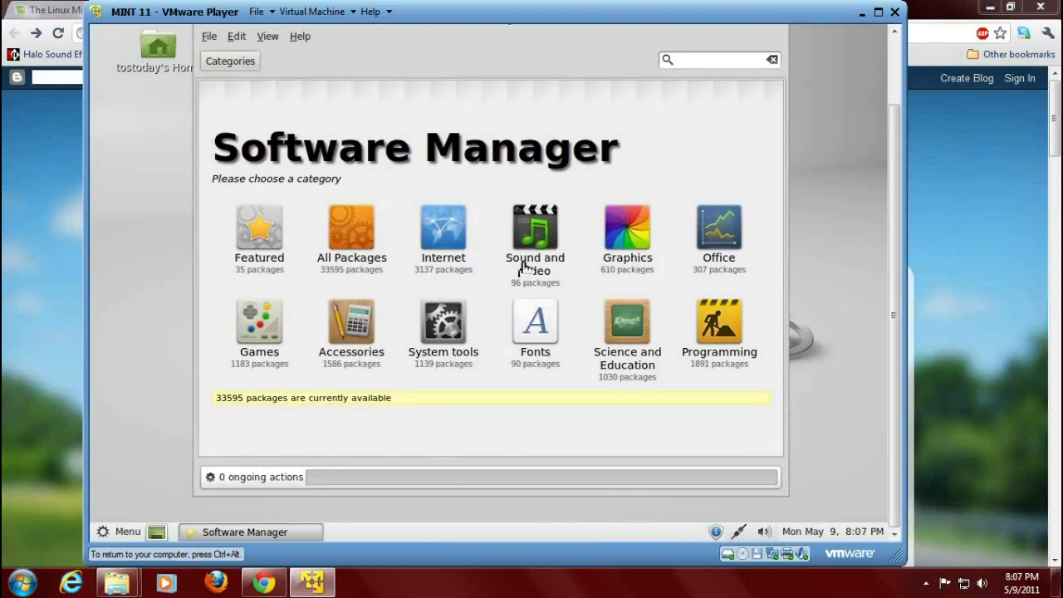
{"action": "left_click", "coordinate": [772, 60]}
{"action": "left_click_drag", "start_coordinate": [889, 133], "coordinate": [896, 81]}
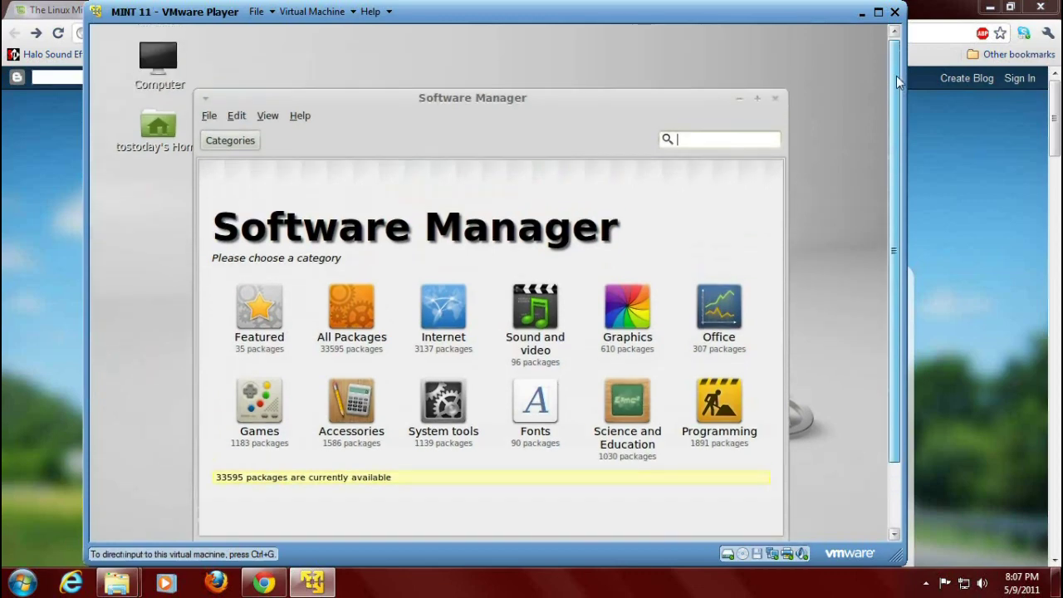
{"action": "left_click", "coordinate": [775, 98]}
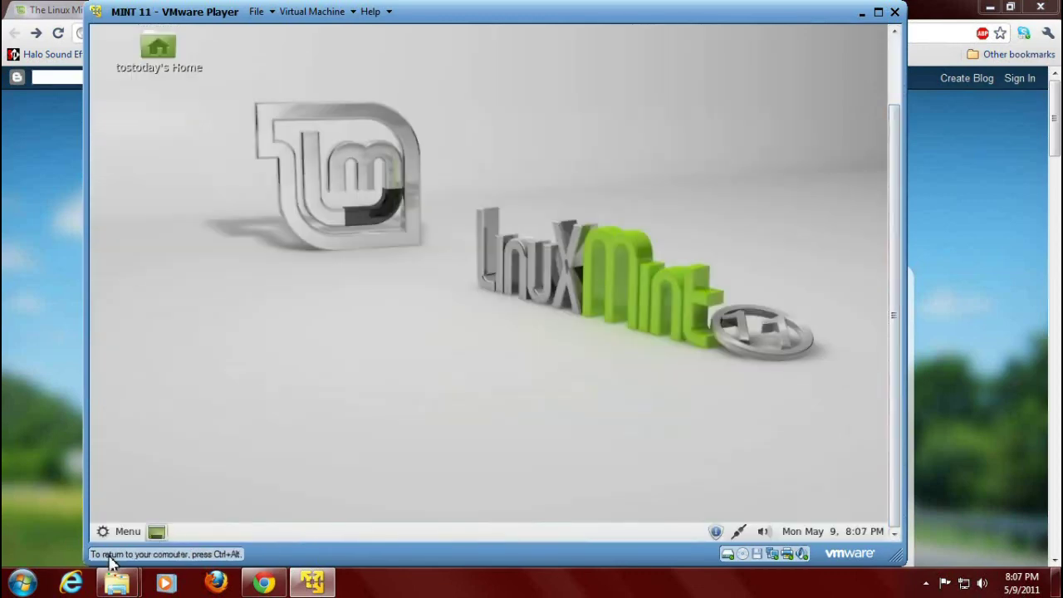
Launch Package Manager from the Mint menu and authenticate with the administrator password.
{"action": "left_click", "coordinate": [128, 535]}
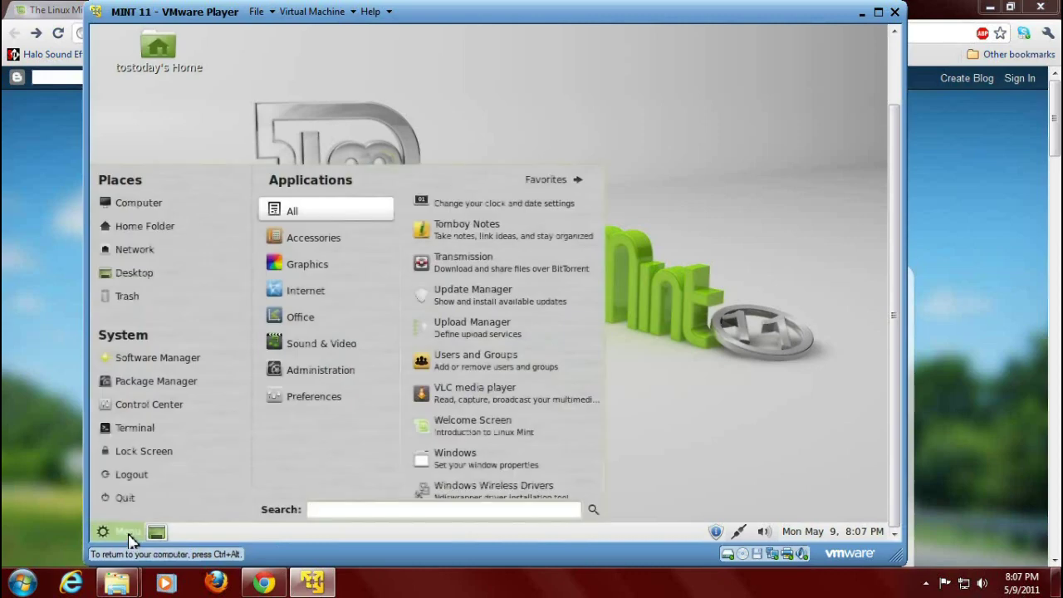
{"action": "left_click", "coordinate": [162, 383]}
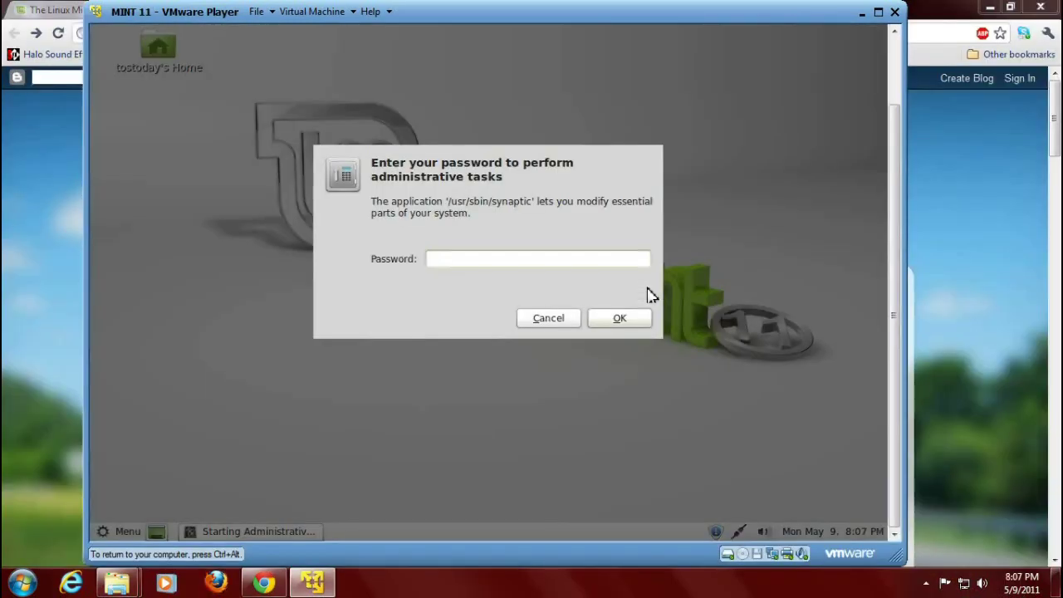
{"action": "type", "text": "•••"}
{"action": "left_click", "coordinate": [635, 320]}
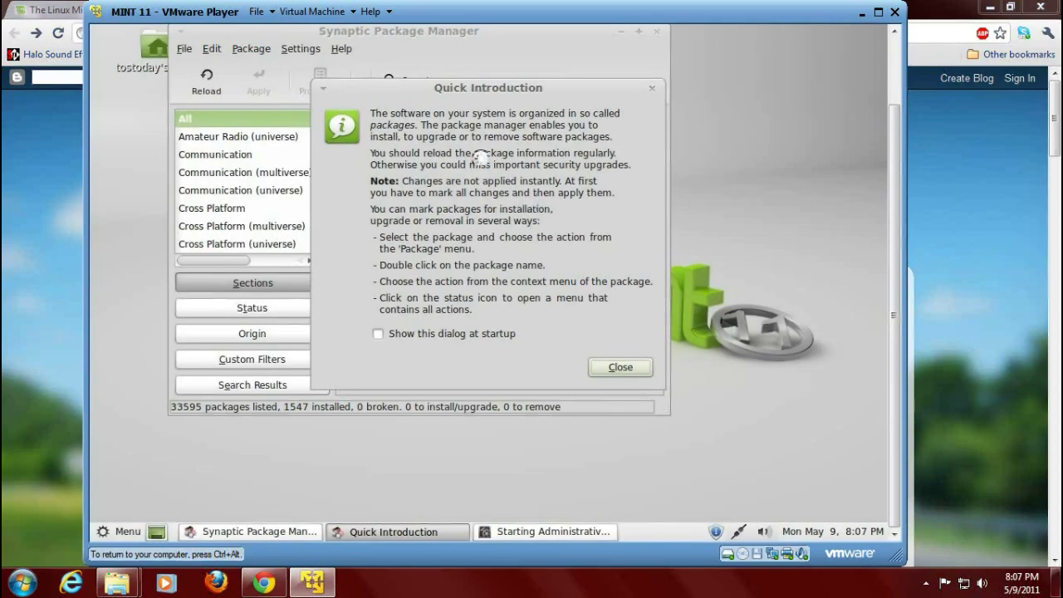
Dismiss Synaptic's Quick Introduction, close Synaptic, and open the Mint main menu.
{"action": "left_click", "coordinate": [610, 367]}
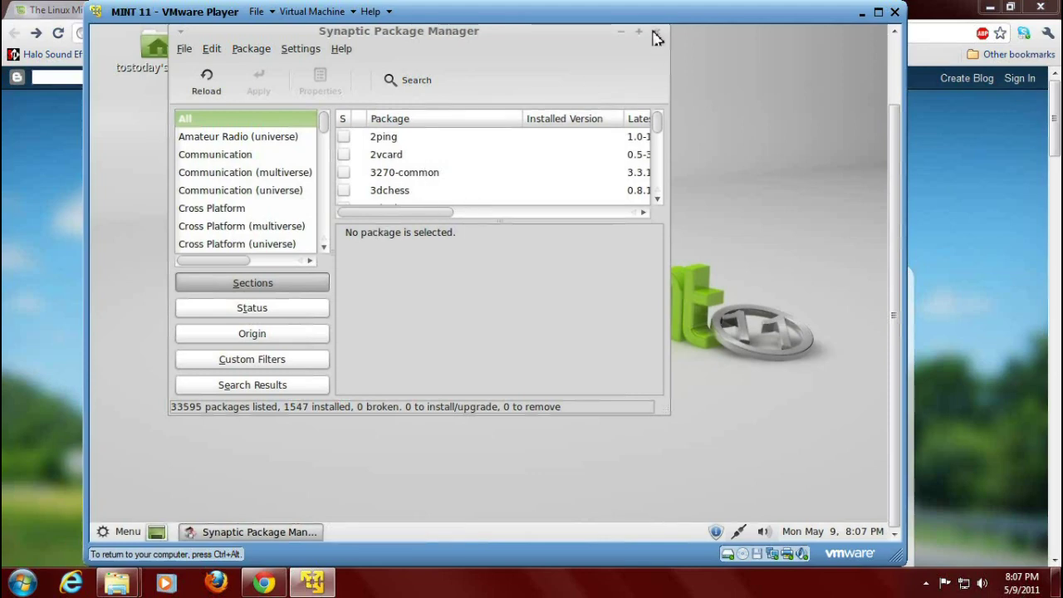
{"action": "left_click", "coordinate": [657, 32]}
{"action": "left_click", "coordinate": [109, 531]}
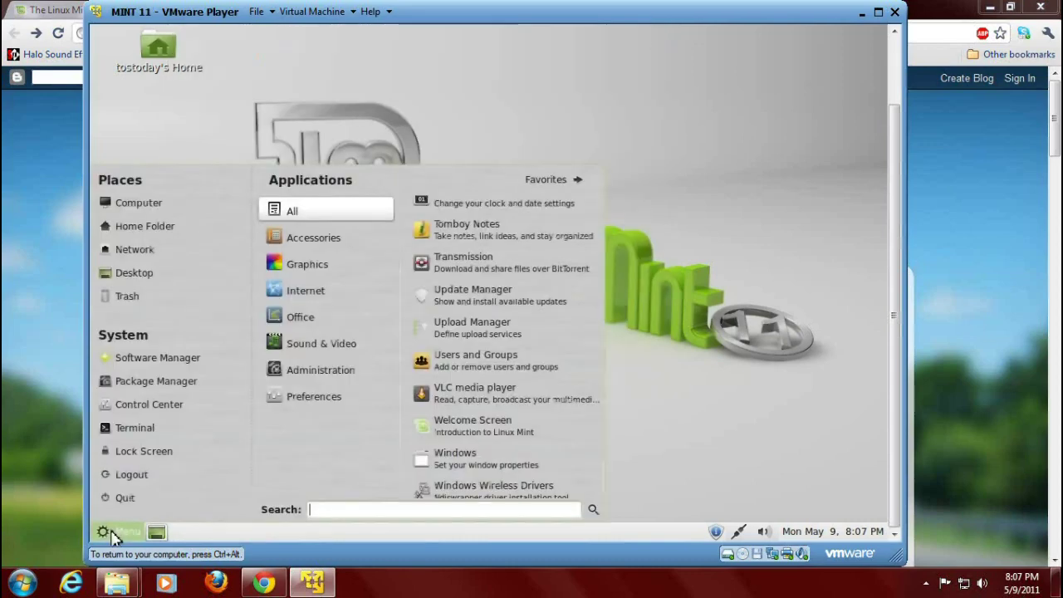
Open Terminal from the menu's System section, read the Tux fortune joke, then close it.
{"action": "left_click", "coordinate": [143, 429]}
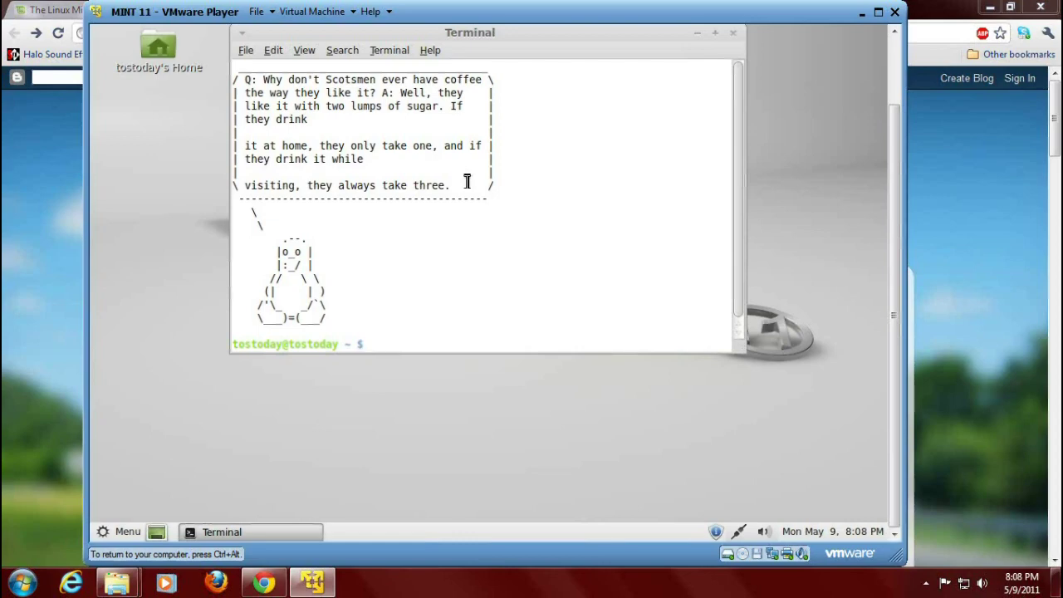
{"action": "left_click", "coordinate": [733, 33]}
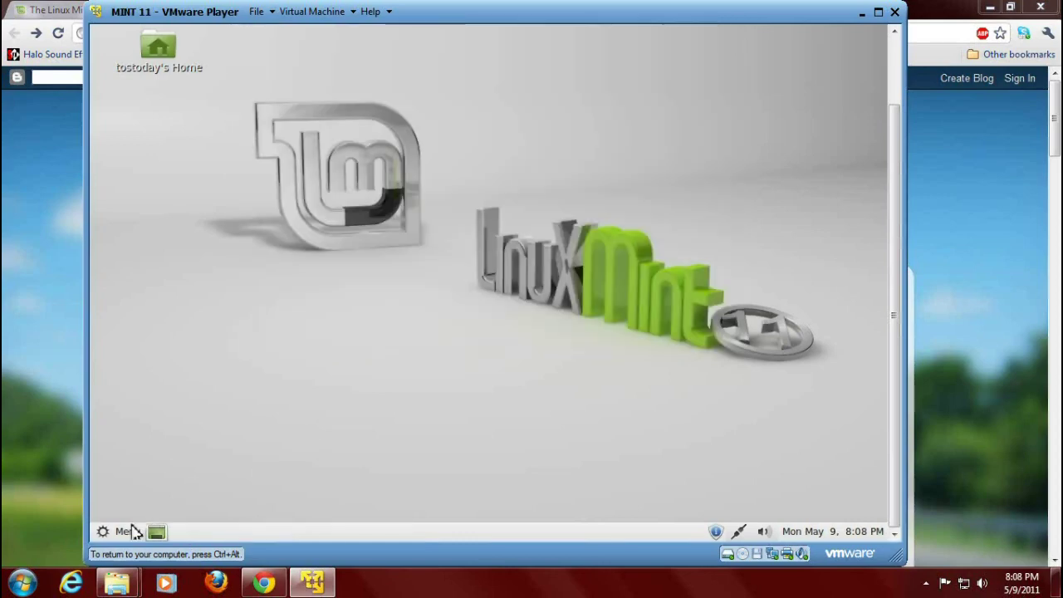
Browse the Sound & Video, Accessories and Administration categories, then start Compiz Fusion Icon.
{"action": "left_click", "coordinate": [127, 531]}
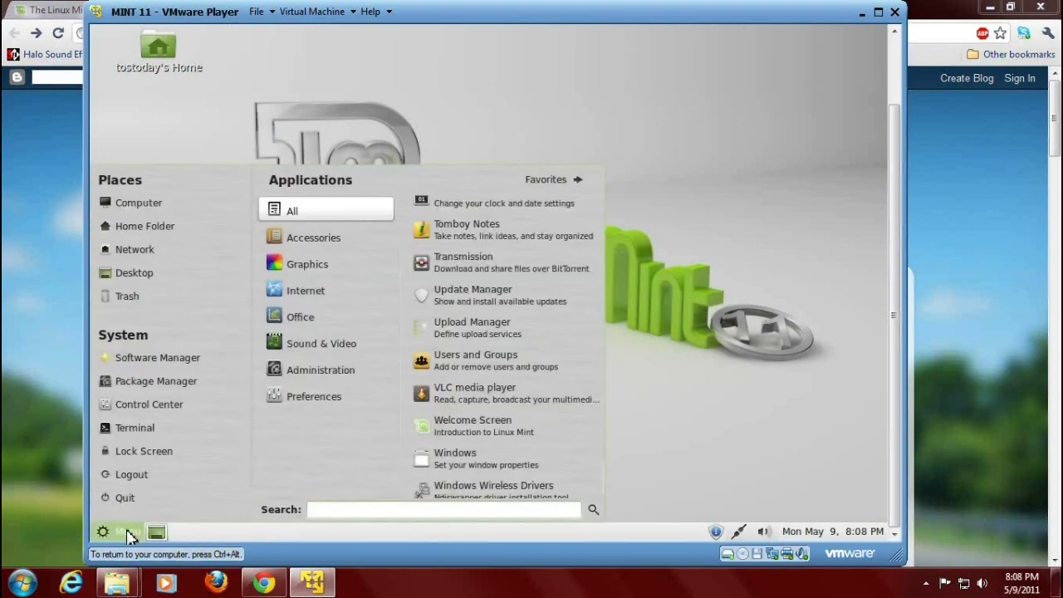
{"action": "left_click", "coordinate": [316, 343]}
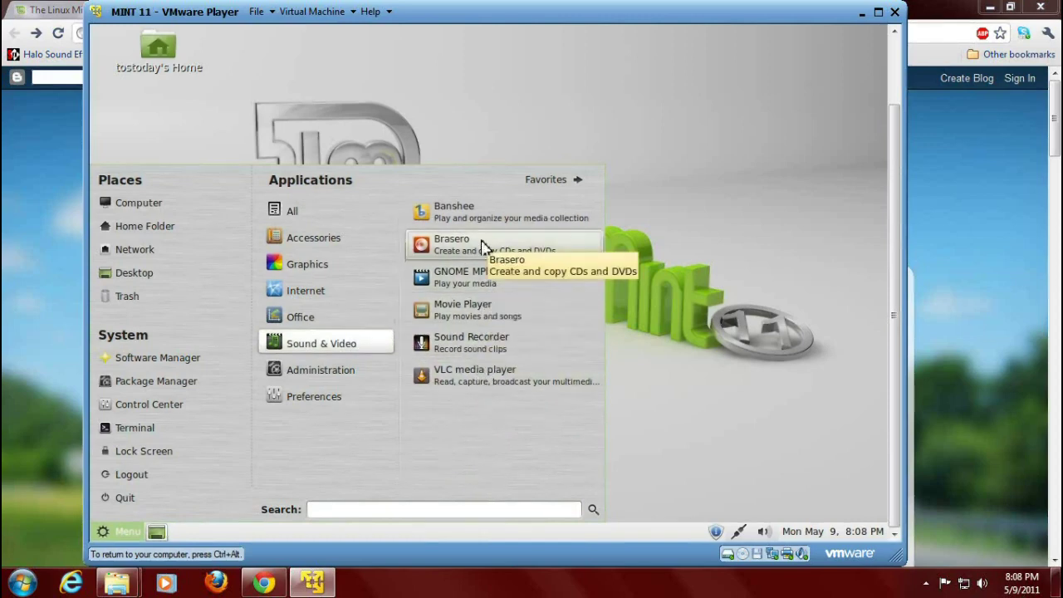
{"action": "left_click", "coordinate": [347, 241]}
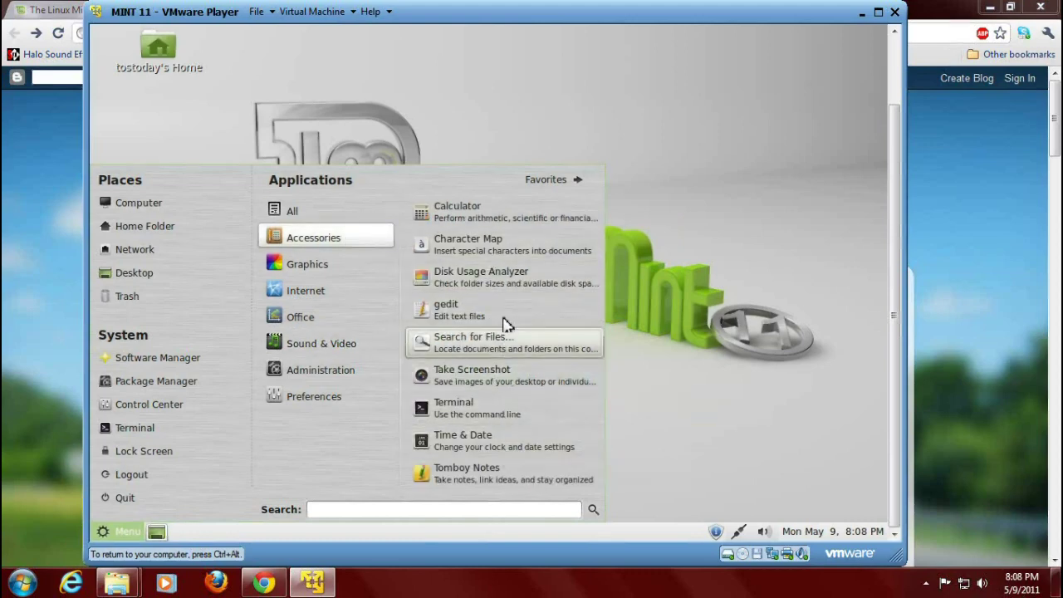
{"action": "left_click", "coordinate": [337, 373]}
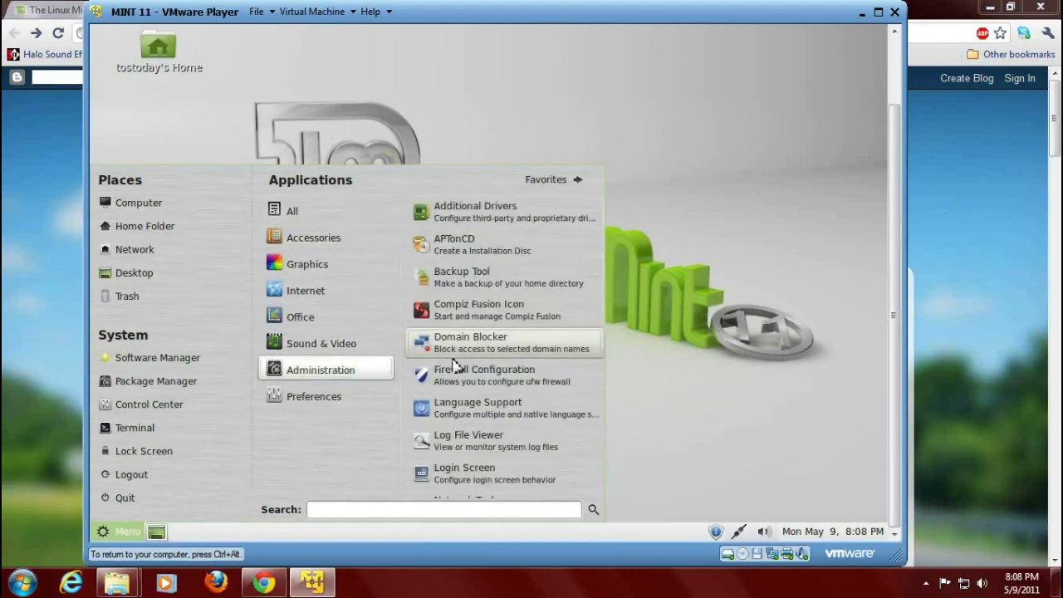
{"action": "left_click", "coordinate": [510, 321]}
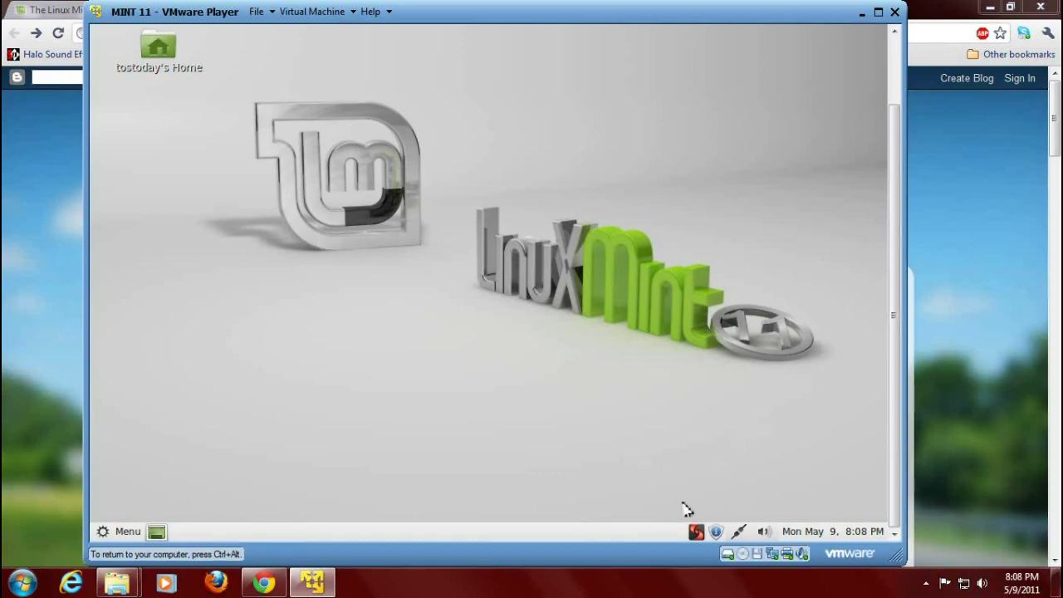
{"action": "left_click", "coordinate": [697, 531]}
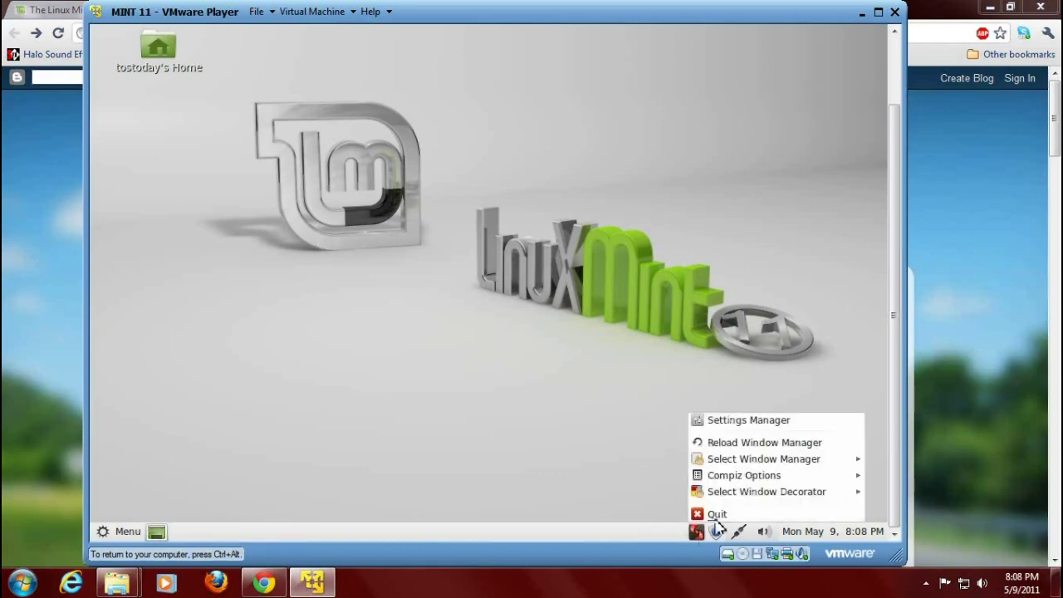
{"action": "left_click", "coordinate": [743, 423]}
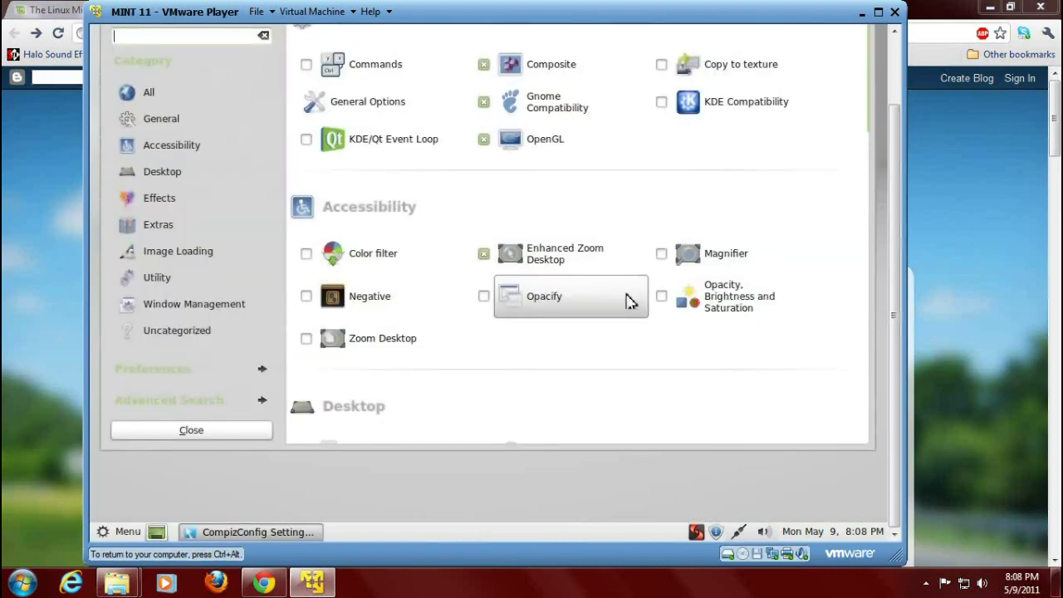
{"action": "left_click", "coordinate": [197, 170]}
{"action": "left_click", "coordinate": [187, 95]}
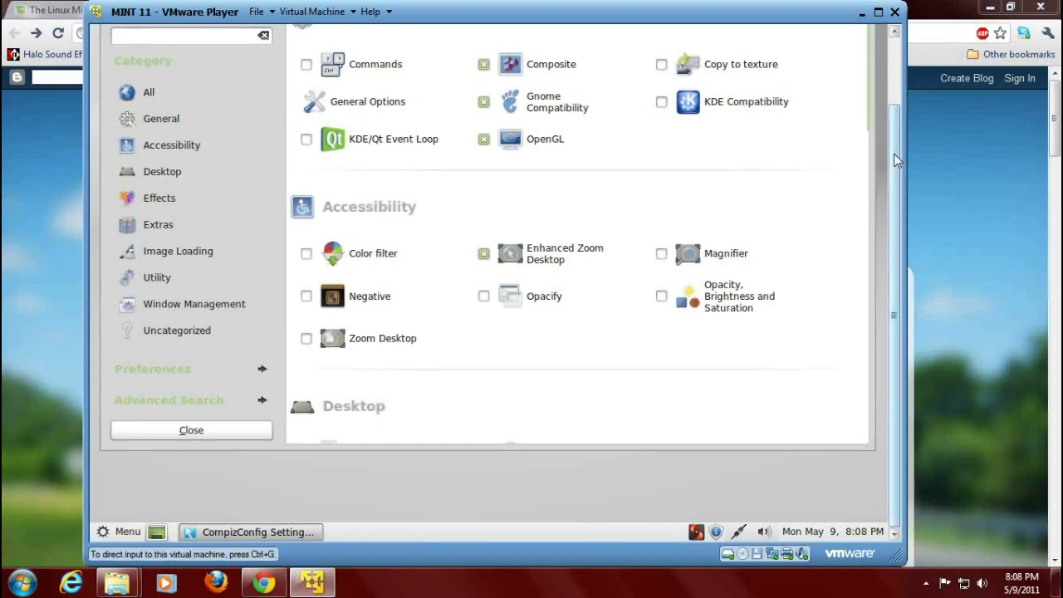
{"action": "left_click_drag", "start_coordinate": [895, 160], "coordinate": [895, 92]}
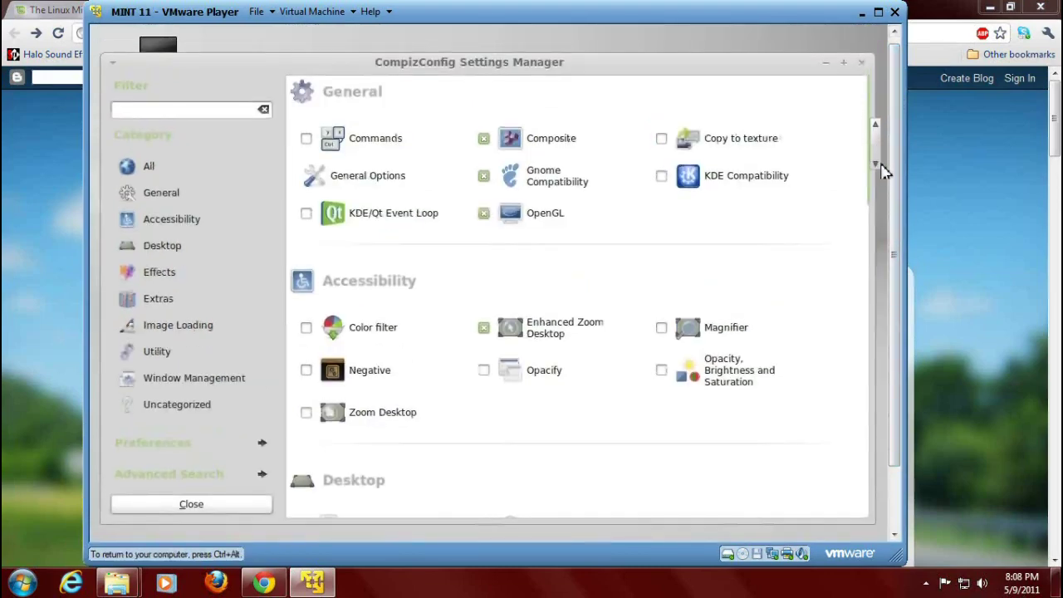
{"action": "scroll", "coordinate": [826, 290], "scroll_direction": "down", "scroll_amount": 15}
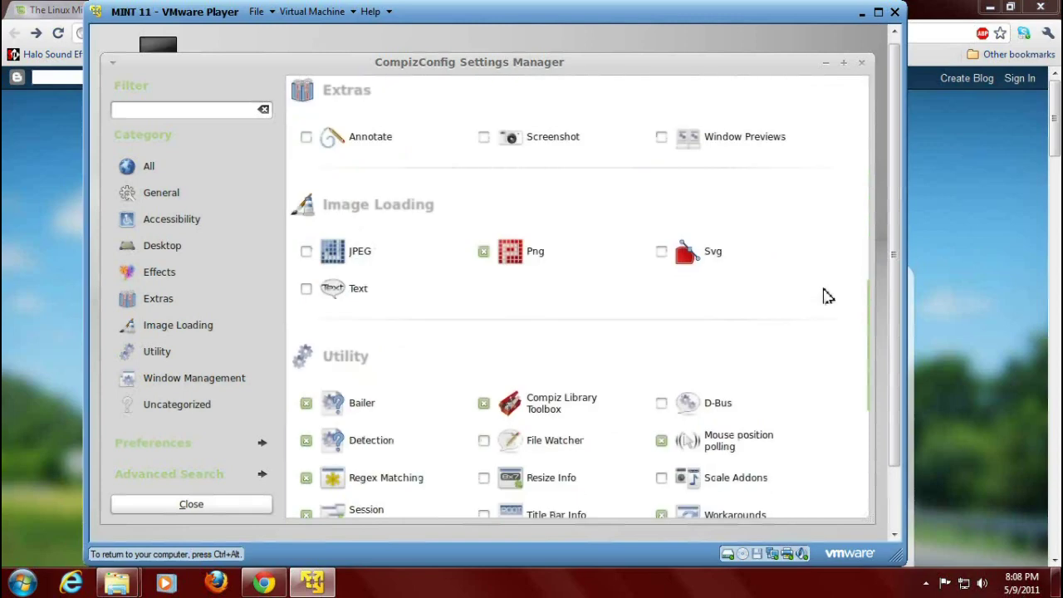
{"action": "scroll", "coordinate": [821, 296], "scroll_direction": "down", "scroll_amount": 5}
{"action": "scroll", "coordinate": [820, 296], "scroll_direction": "up", "scroll_amount": 15}
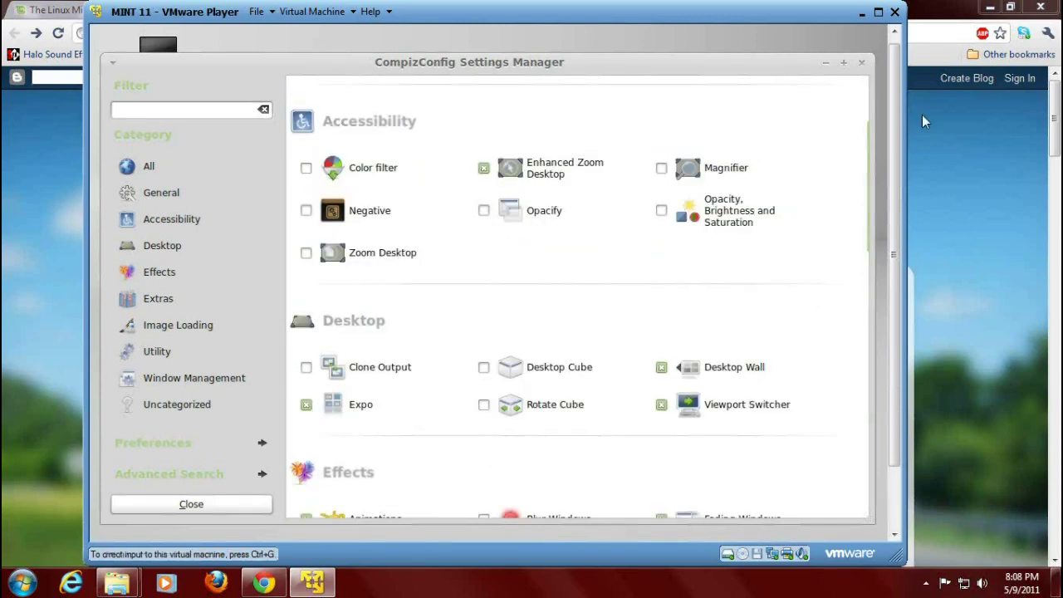
{"action": "scroll", "coordinate": [856, 78], "scroll_direction": "up", "scroll_amount": 5}
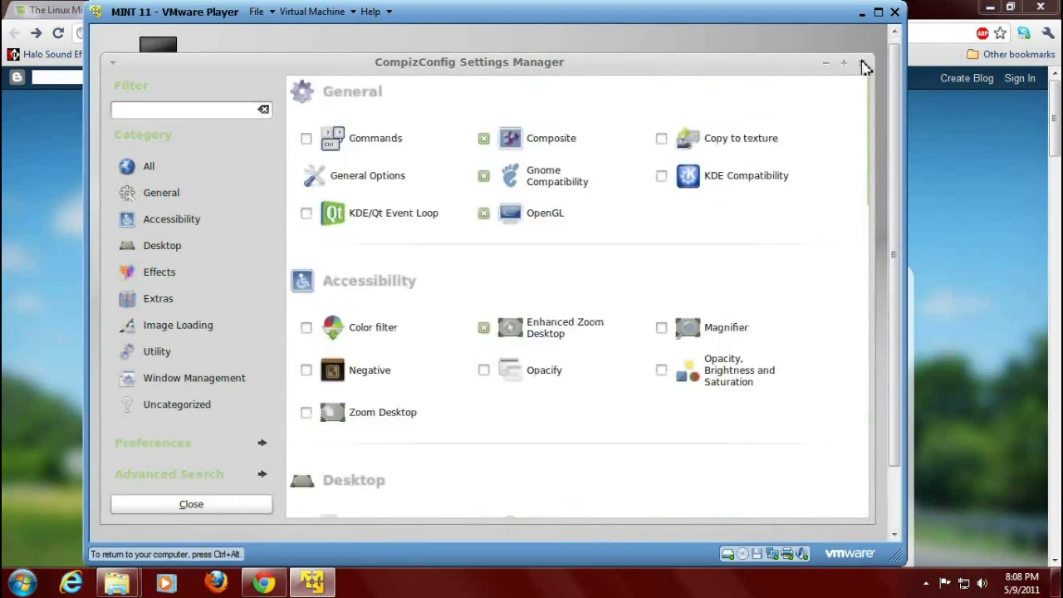
{"action": "left_click", "coordinate": [861, 64]}
Switch the theme from Mint-X-Metal to Felicia in Appearance Preferences, then close the window.
{"action": "right_click", "coordinate": [563, 147]}
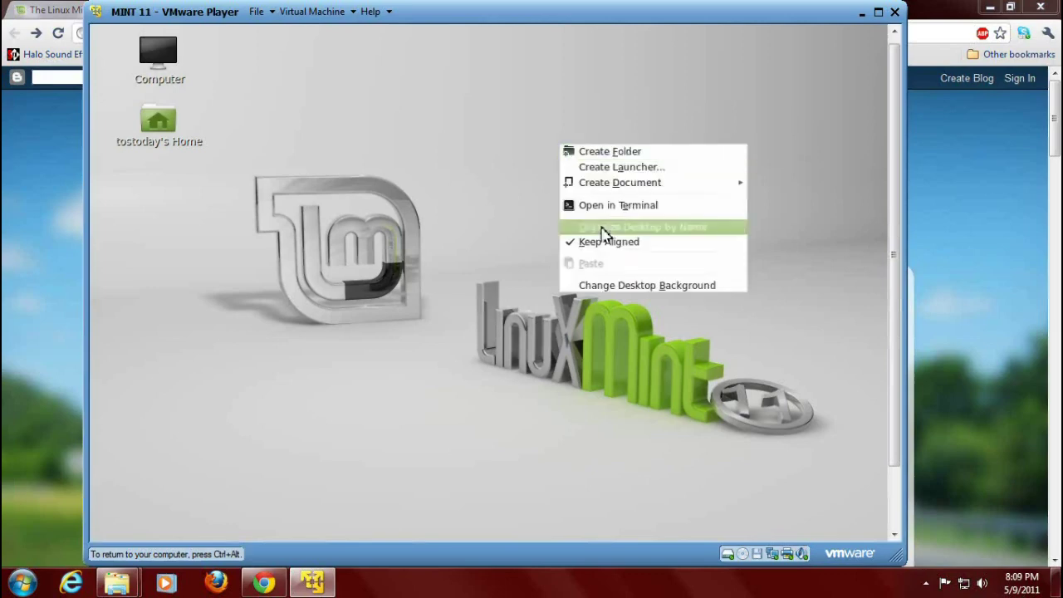
{"action": "left_click", "coordinate": [614, 286]}
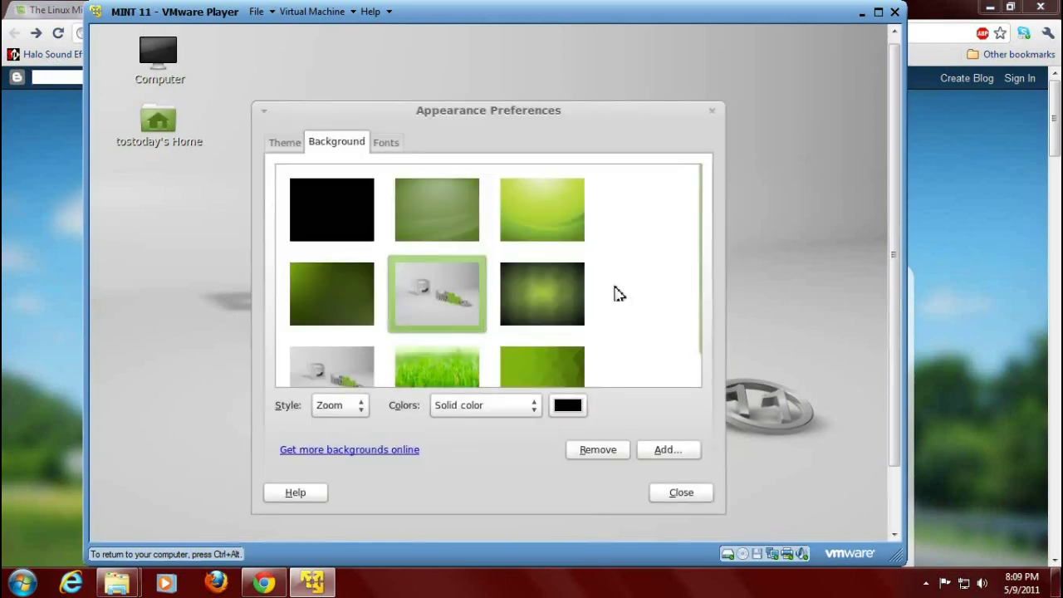
{"action": "left_click", "coordinate": [297, 146]}
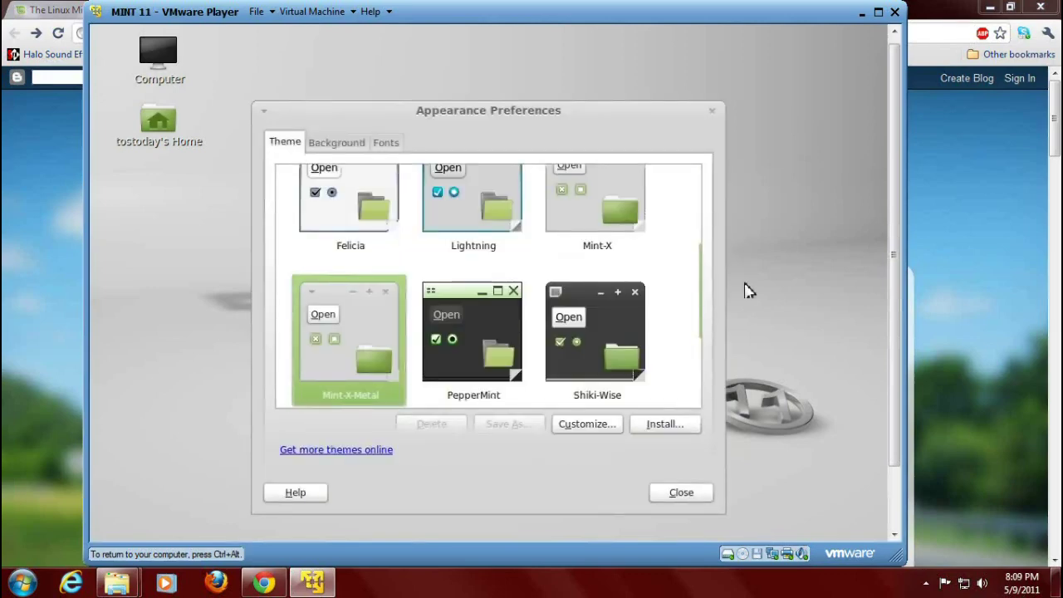
{"action": "scroll", "coordinate": [703, 311], "scroll_direction": "up", "scroll_amount": 3}
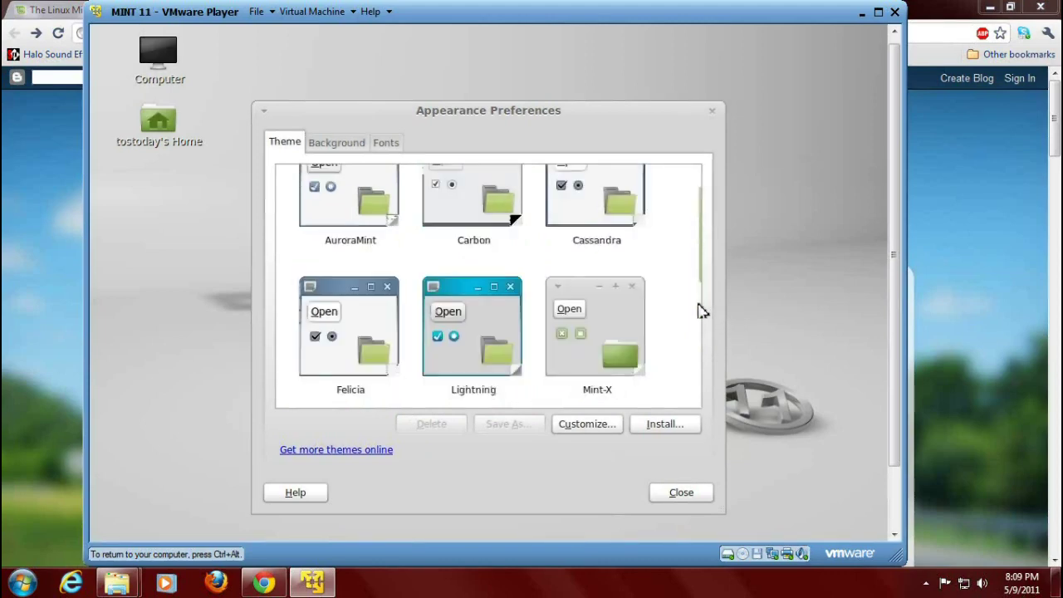
{"action": "scroll", "coordinate": [702, 311], "scroll_direction": "down", "scroll_amount": 6}
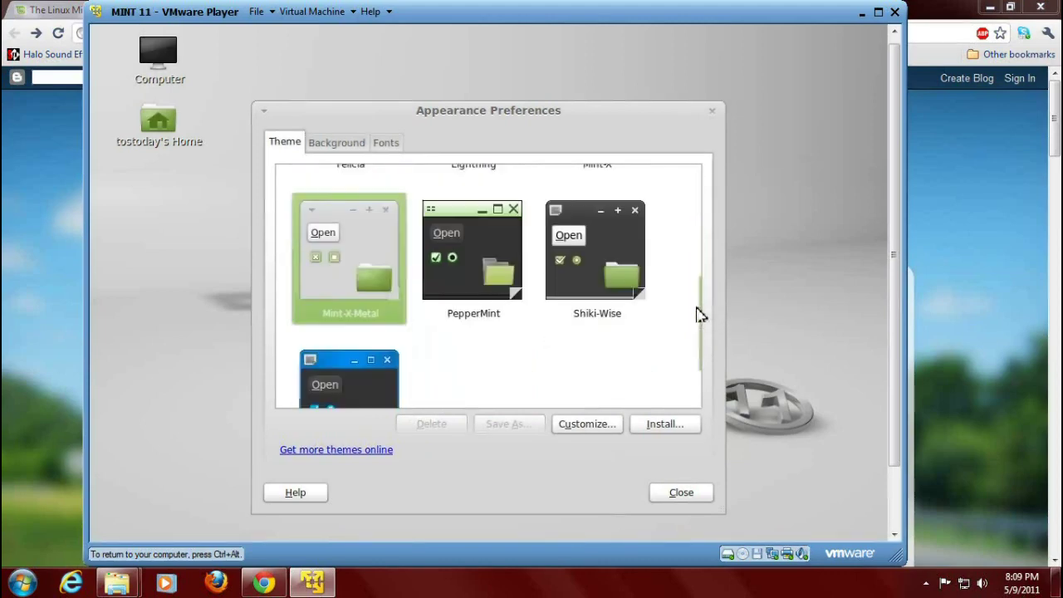
{"action": "scroll", "coordinate": [700, 314], "scroll_direction": "up", "scroll_amount": 3}
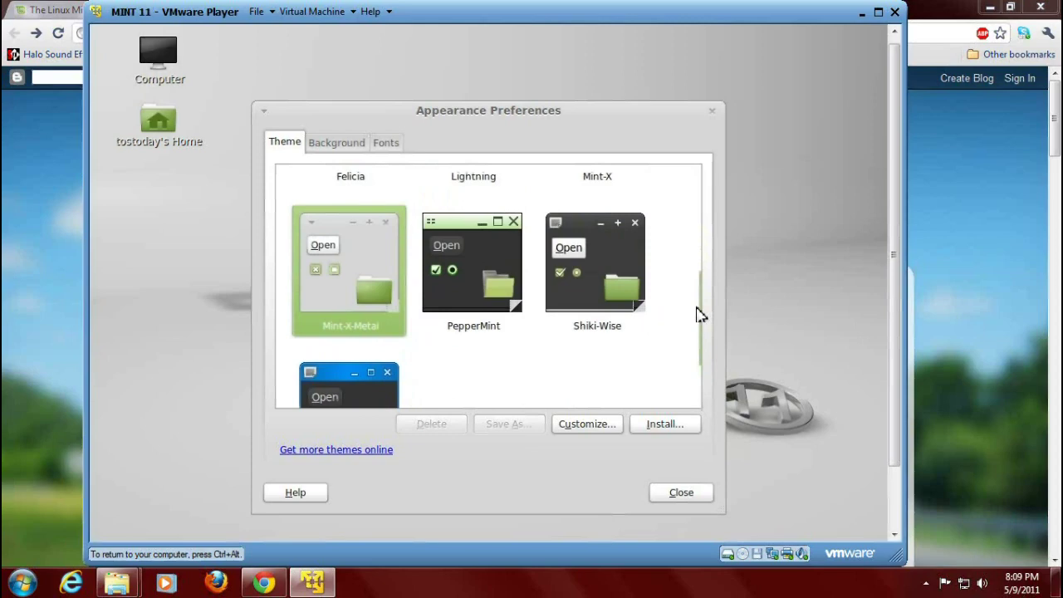
{"action": "scroll", "coordinate": [700, 314], "scroll_direction": "up", "scroll_amount": 2}
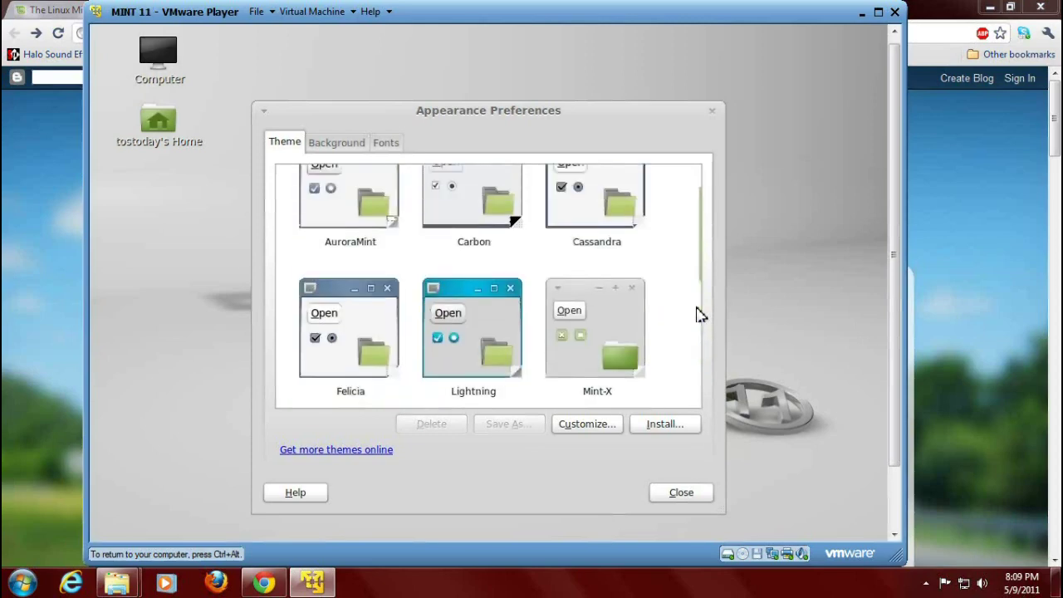
{"action": "left_click", "coordinate": [363, 312]}
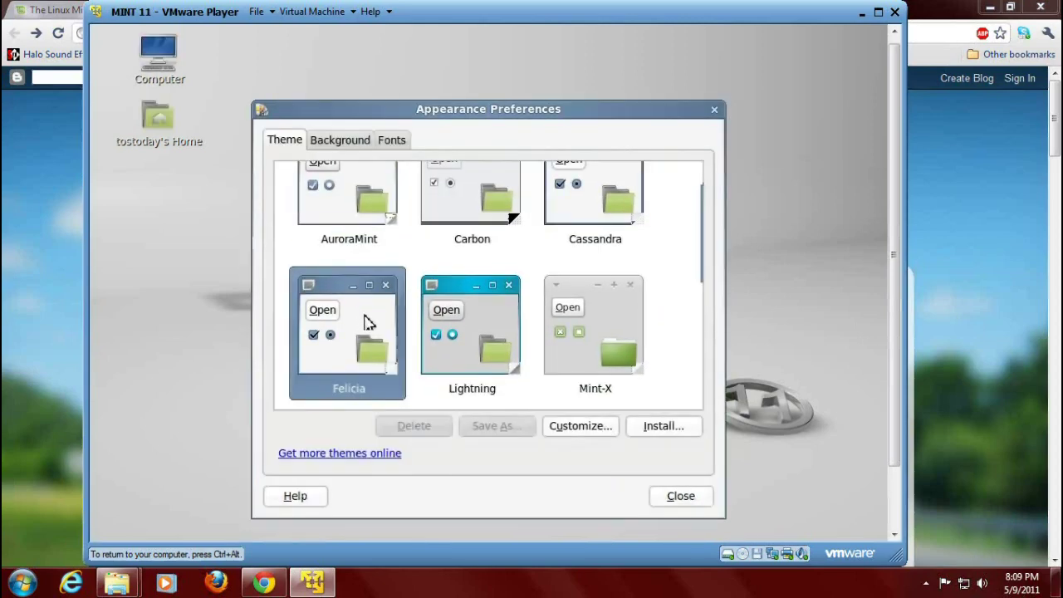
{"action": "left_click", "coordinate": [693, 497]}
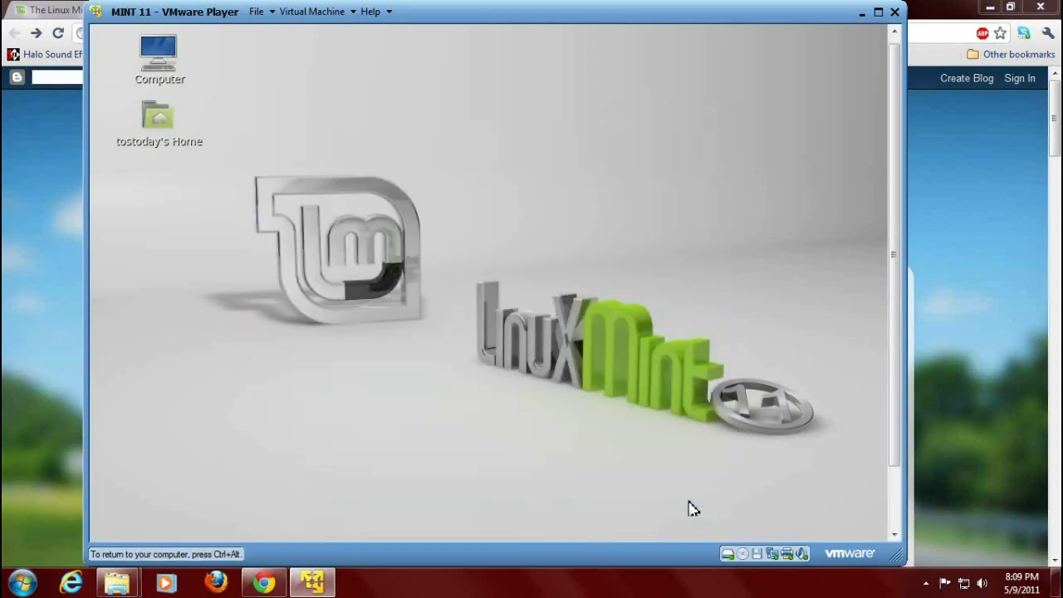
Launch Firefox Web Browser from the Mint menu to show the Linux Mint start page.
{"action": "left_click_drag", "start_coordinate": [893, 280], "coordinate": [892, 341]}
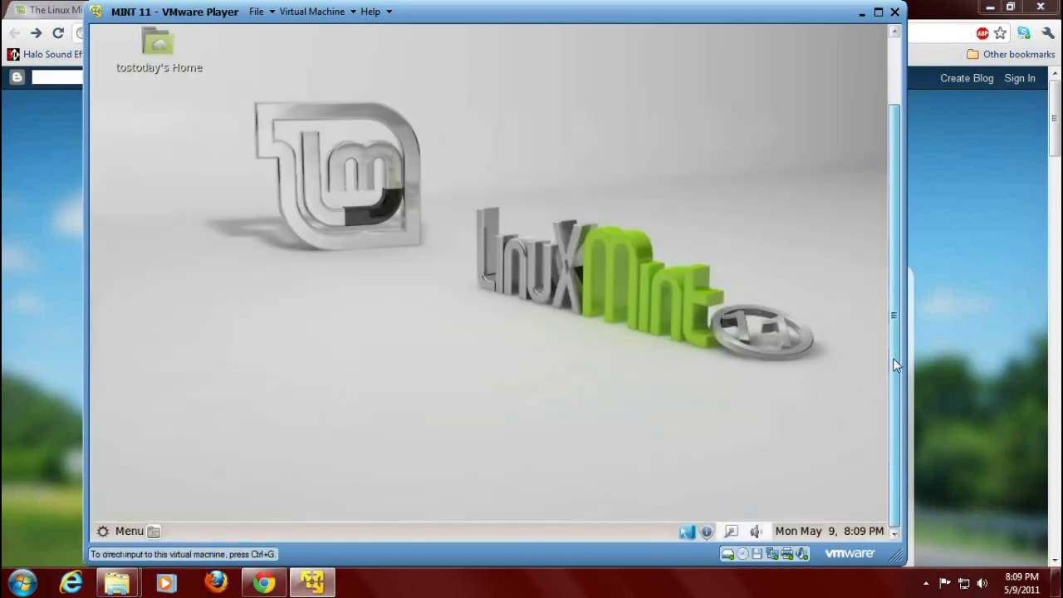
{"action": "left_click", "coordinate": [129, 536]}
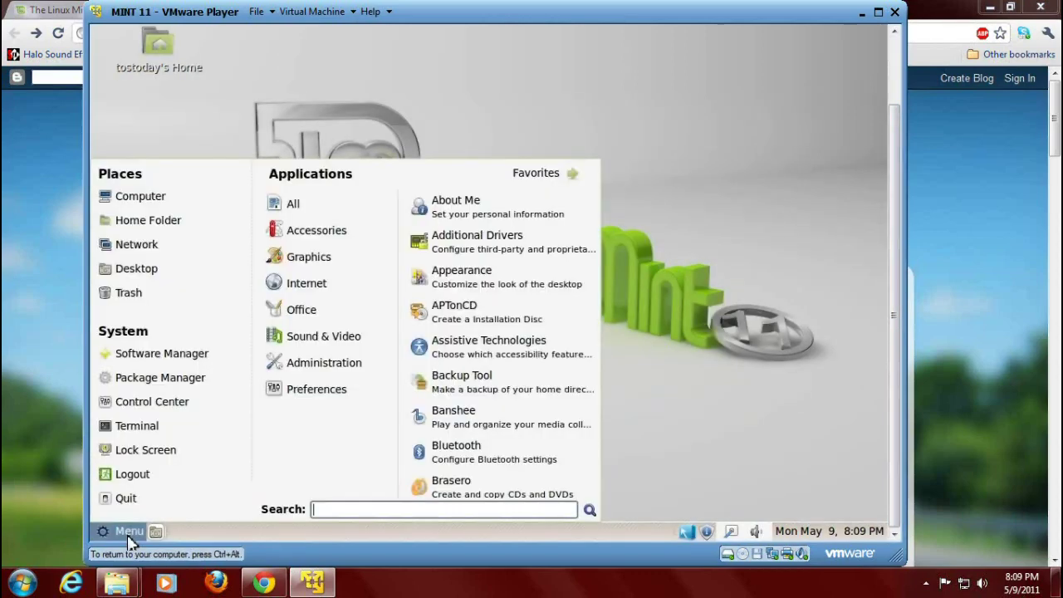
{"action": "left_click", "coordinate": [389, 205]}
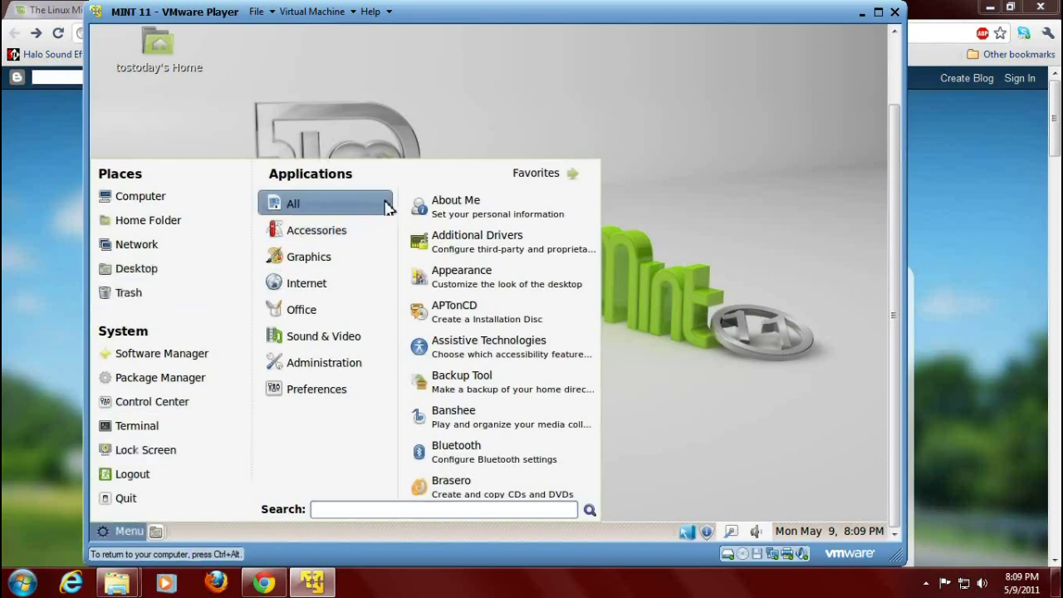
{"action": "mouse_move", "coordinate": [368, 358]}
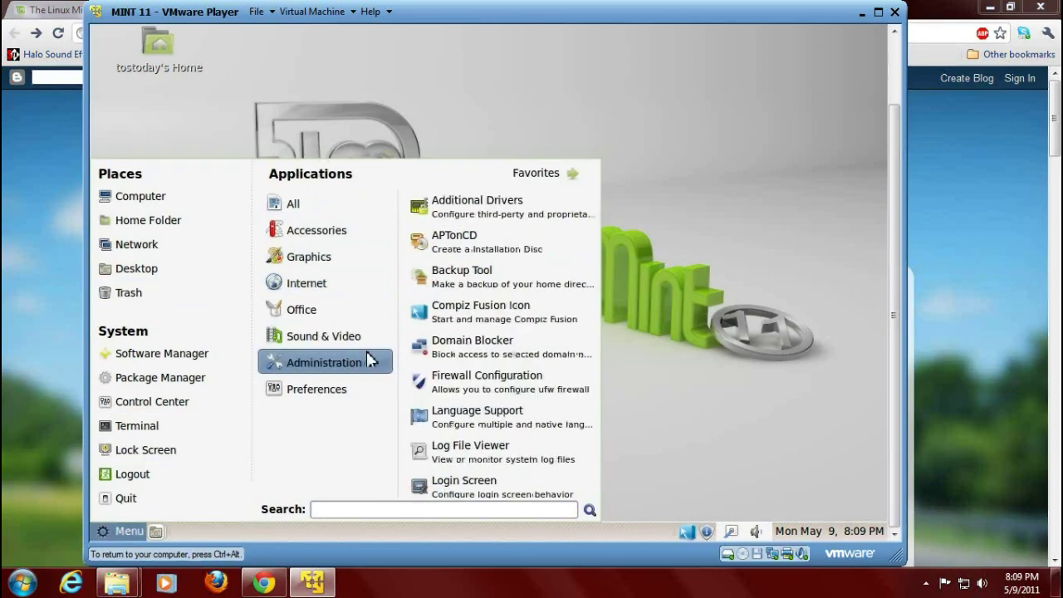
{"action": "mouse_move", "coordinate": [332, 287]}
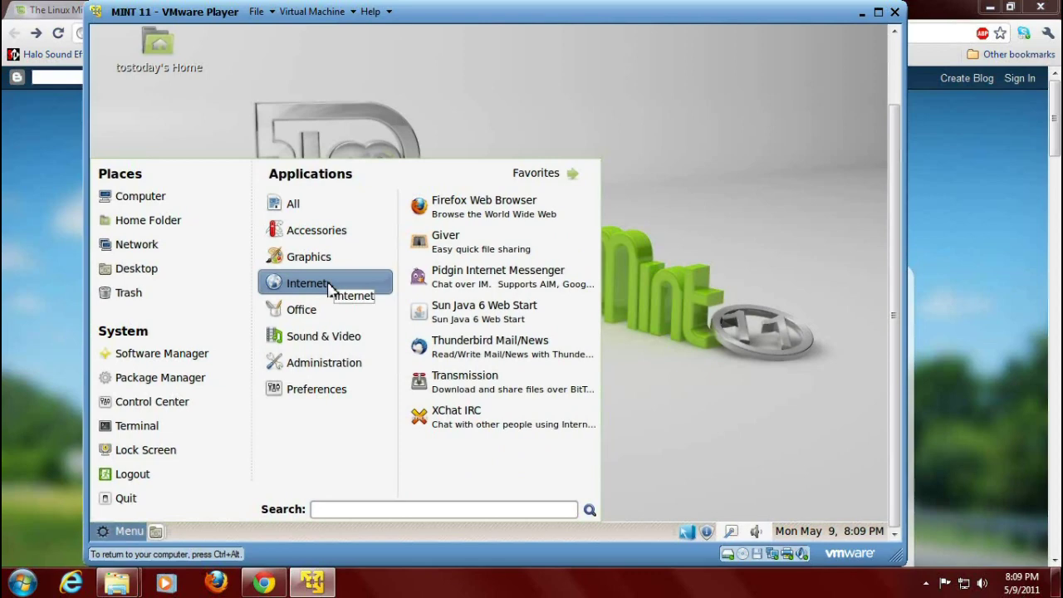
{"action": "left_click", "coordinate": [463, 218]}
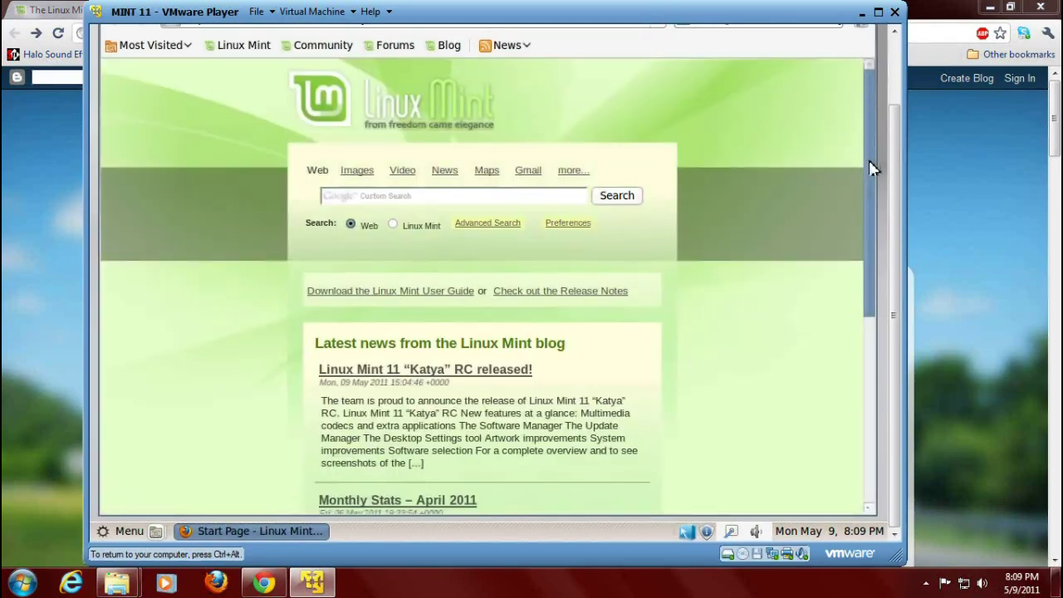
{"action": "scroll", "coordinate": [895, 141], "scroll_direction": "up", "scroll_amount": 2}
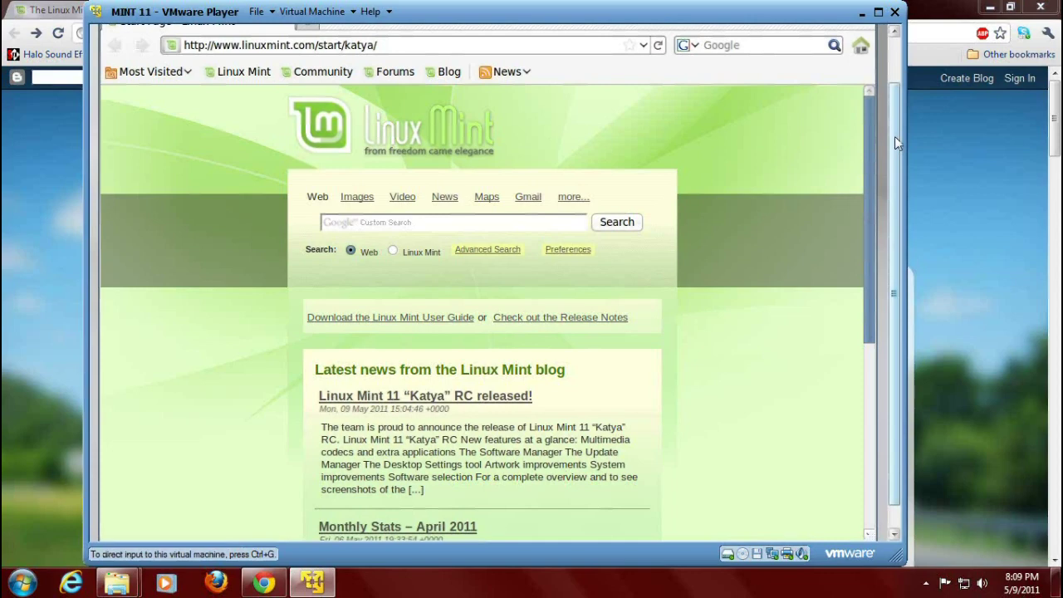
{"action": "left_click_drag", "start_coordinate": [894, 136], "coordinate": [895, 59]}
Close Firefox to return to the Linux Mint desktop and recapture guest input.
{"action": "left_click", "coordinate": [866, 36]}
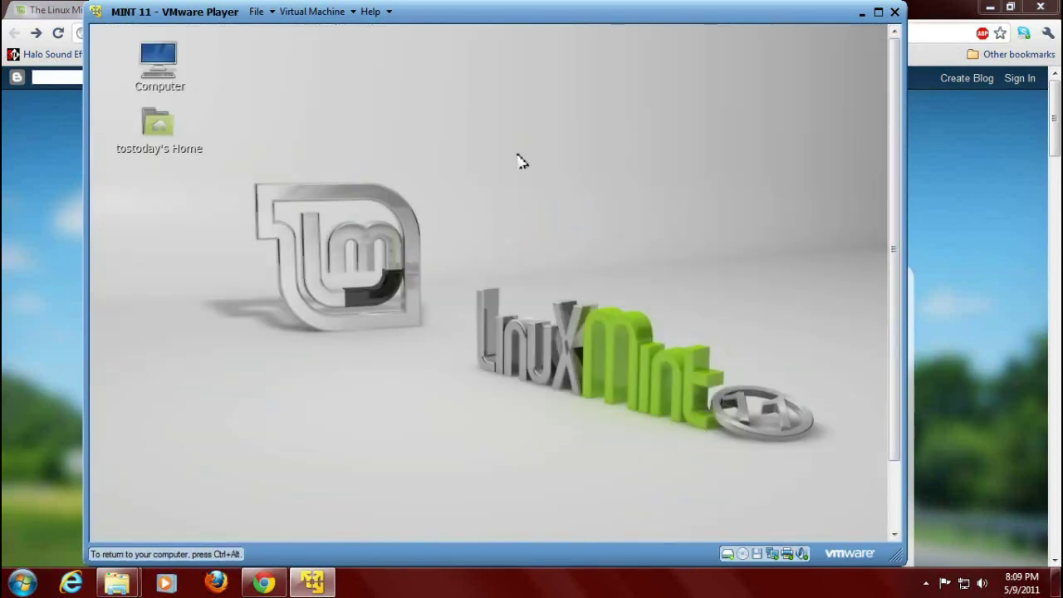
{"action": "left_click_drag", "start_coordinate": [895, 249], "coordinate": [895, 352]}
{"action": "left_click", "coordinate": [270, 291]}
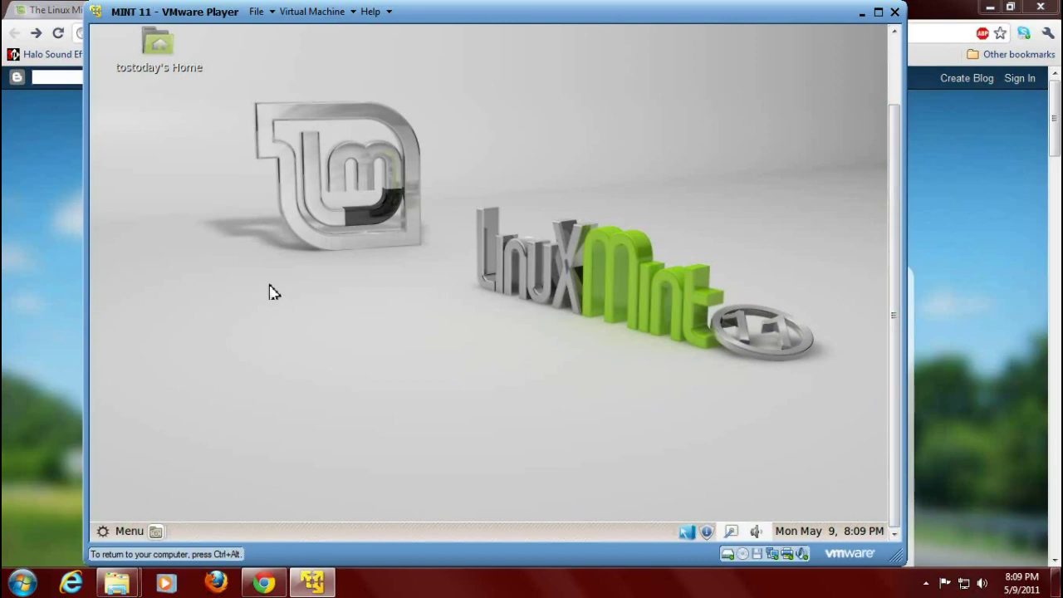
Open and dismiss the Mint Menu, then return to the TOTAL OS TODAY blog in Chrome.
{"action": "left_click", "coordinate": [124, 533]}
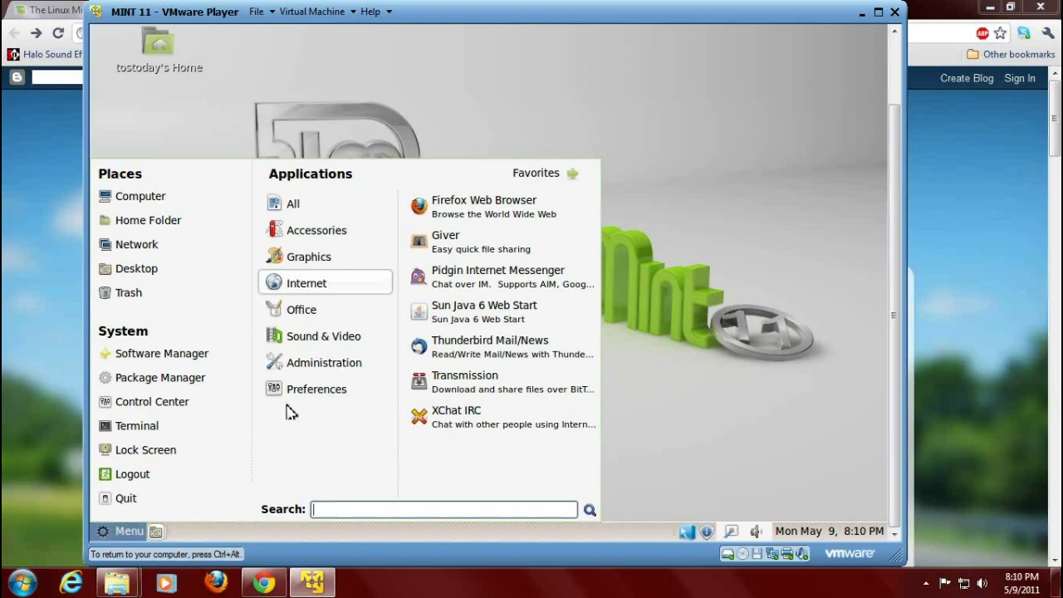
{"action": "left_click", "coordinate": [745, 179]}
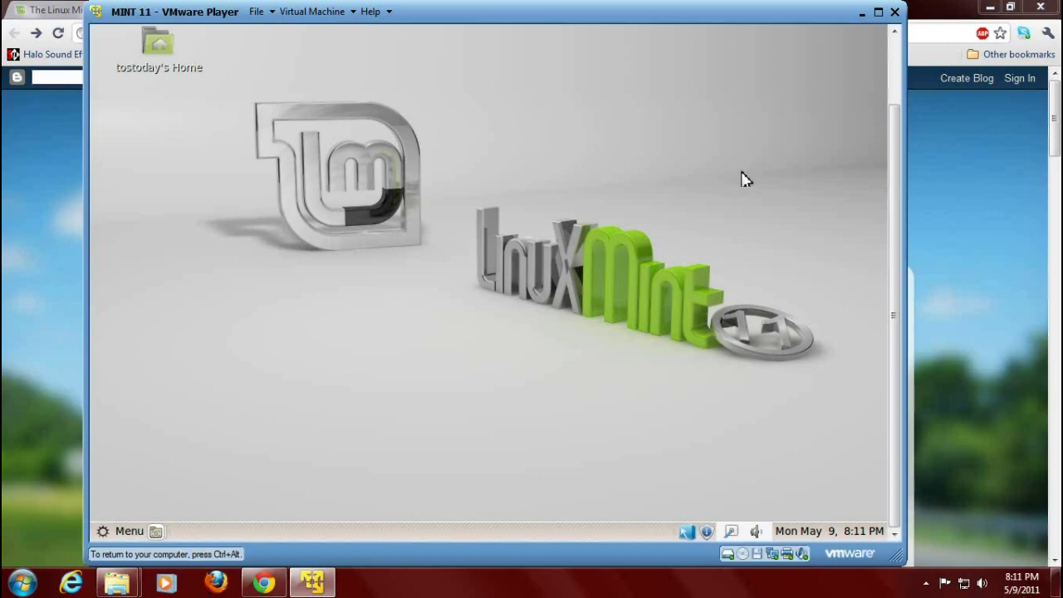
{"action": "left_click", "coordinate": [1004, 182]}
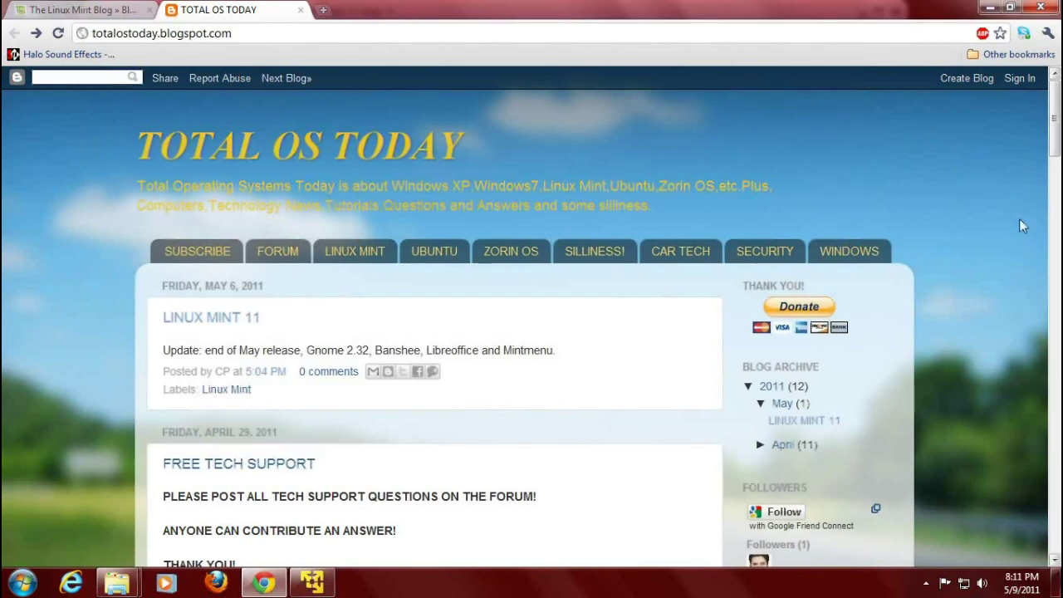